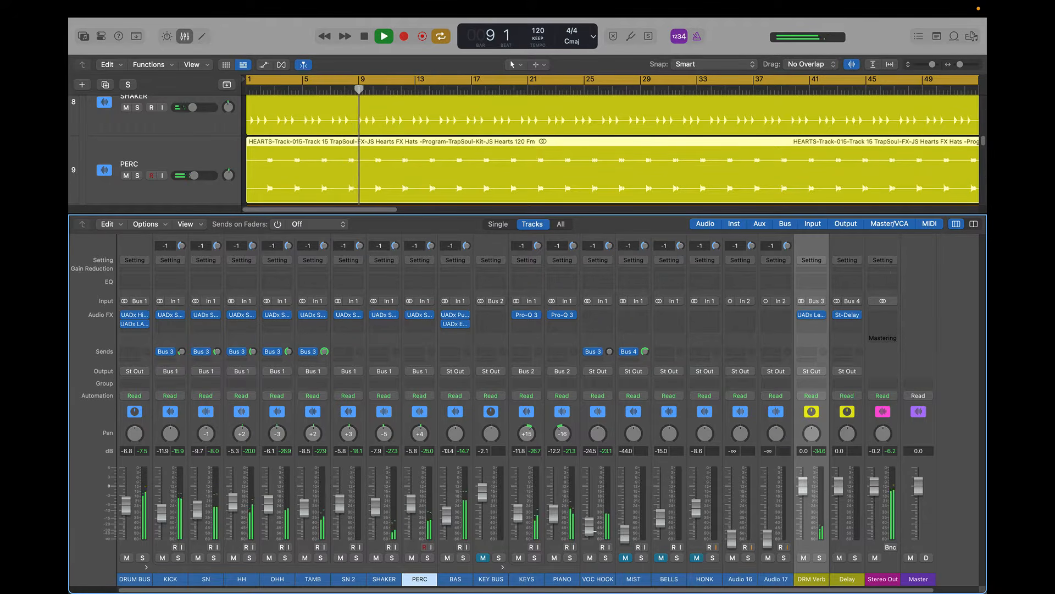
Step: Unmute the MIST, BELLS, HONK and KEY BUS channels in the mixer
click(627, 559)
click(663, 558)
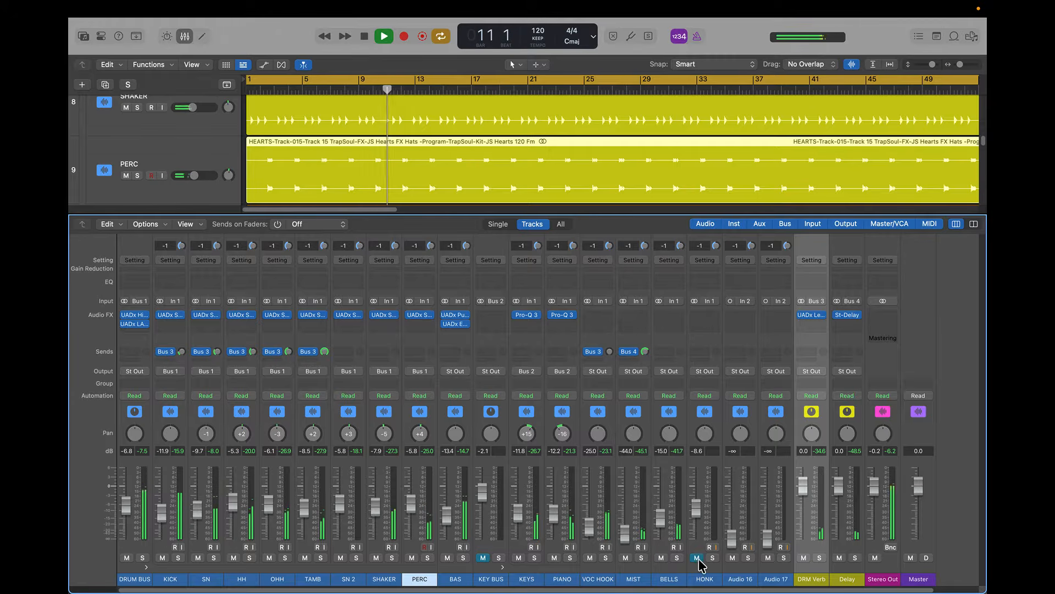
click(483, 558)
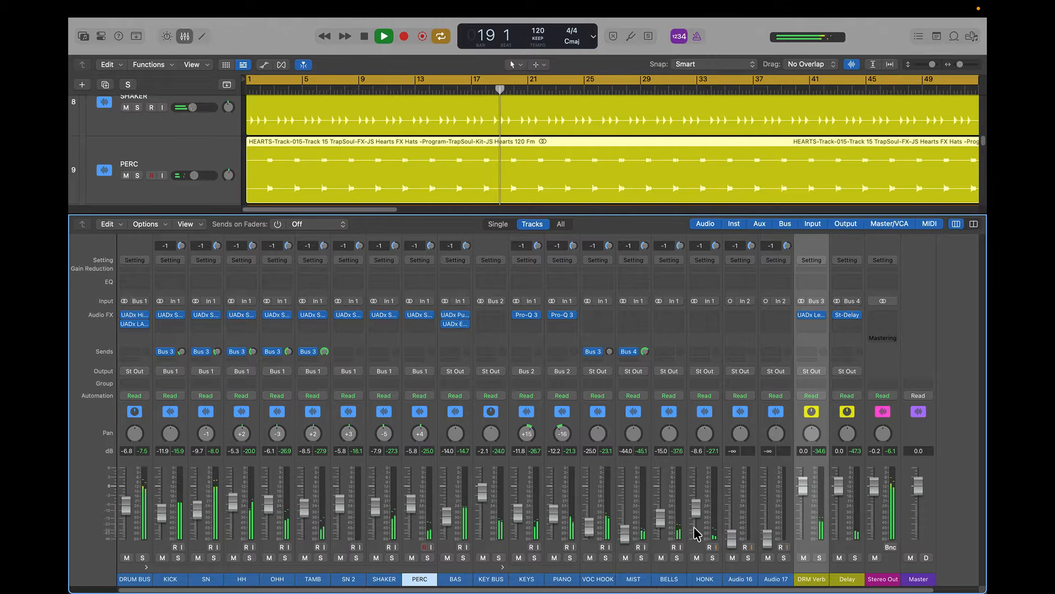
Step: During playback, set the channel levels of HONK to -7.6 dB, BELLS to -13.4 dB and MIST to -29.0 dB
drag(698, 513, 660, 515)
click(669, 520)
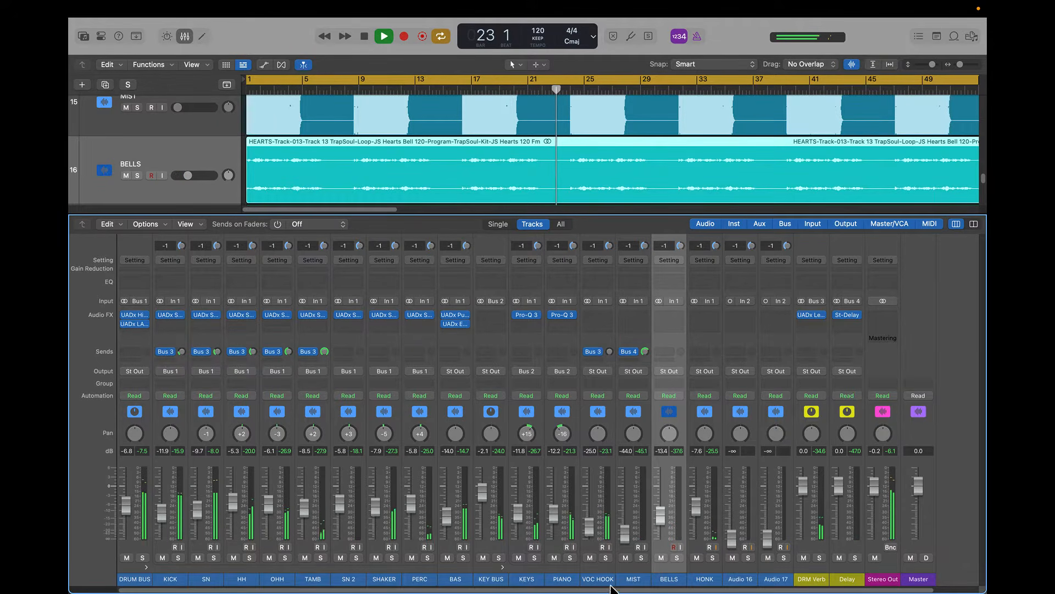
drag(624, 532, 625, 526)
key(space)
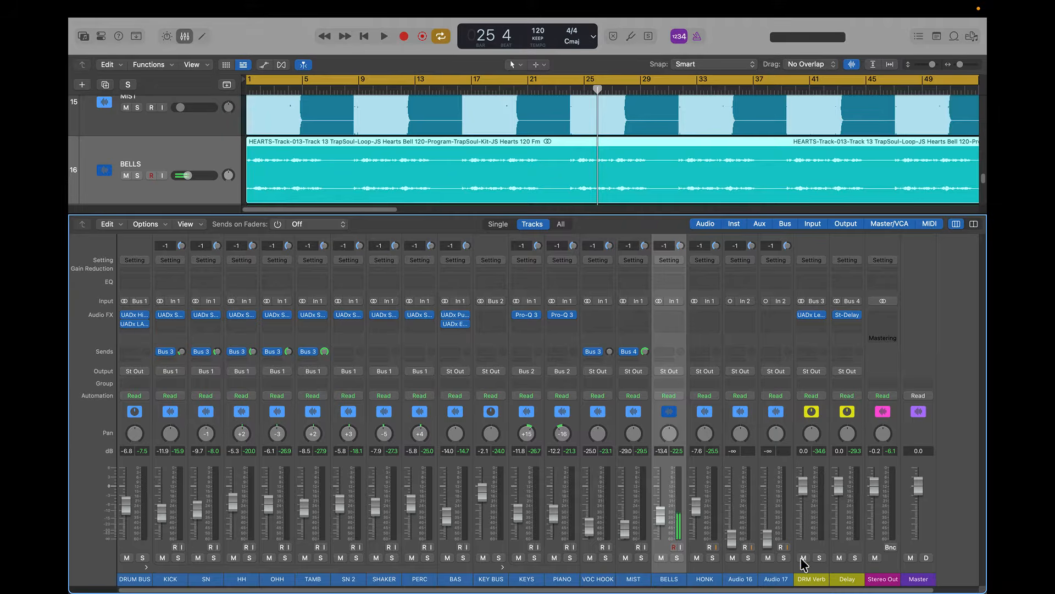
Step: Mute the HONK, BELLS, MIST, VOC HOOK, KEYS, KEY BUS and BAS channels to isolate the drums
click(809, 581)
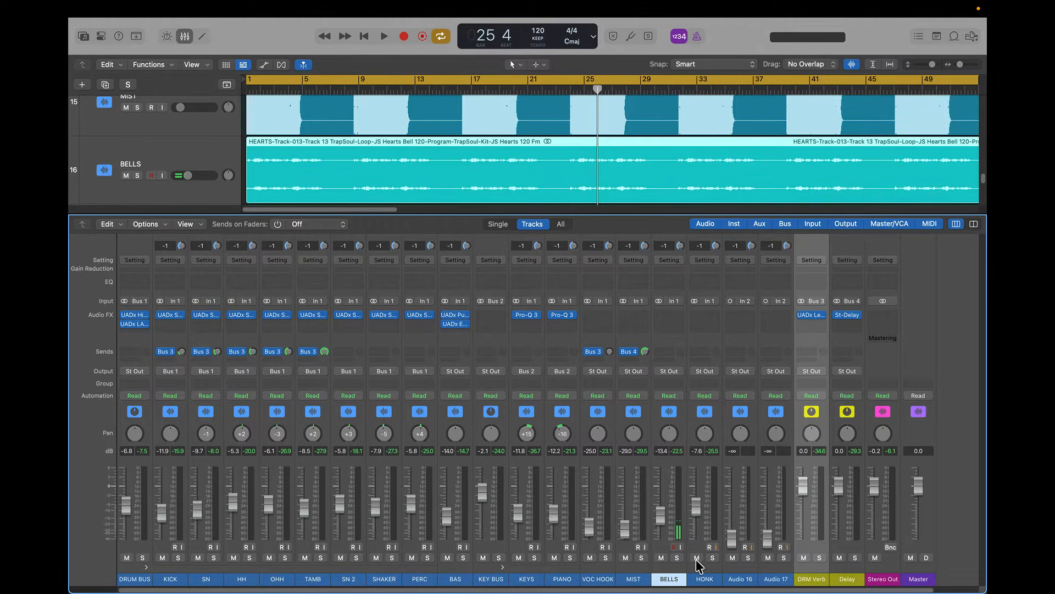
click(697, 558)
click(661, 558)
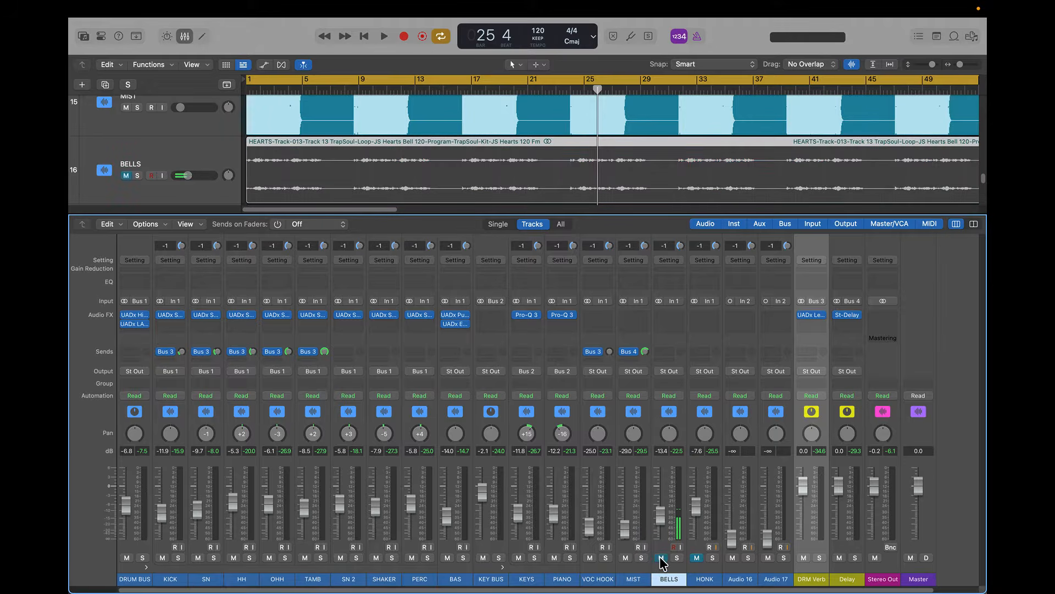
click(625, 557)
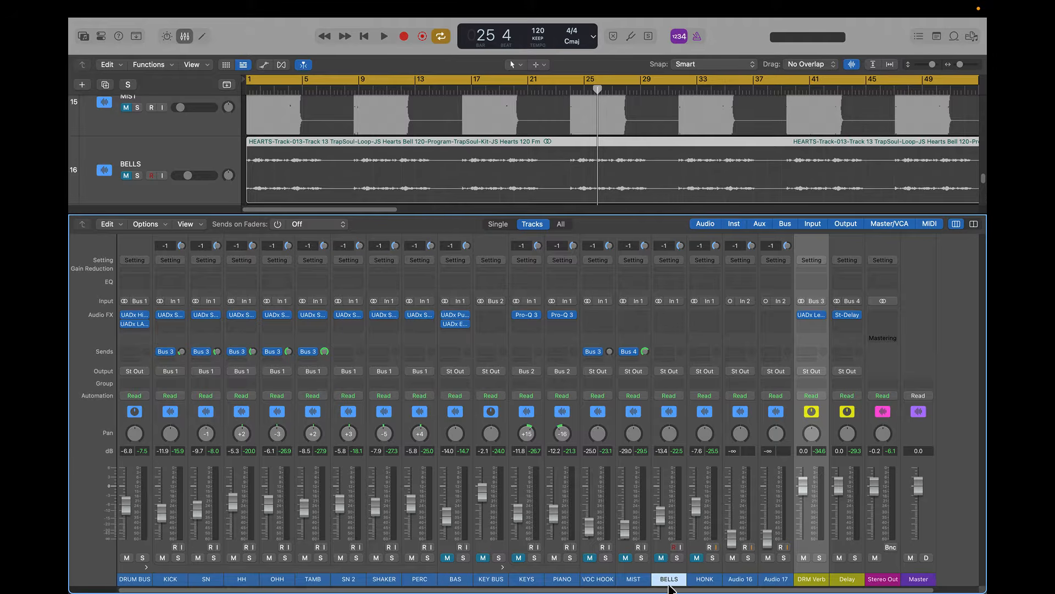
Step: Play the drums and raise the DRM Verb channel's level to 0.8 dB
key(space)
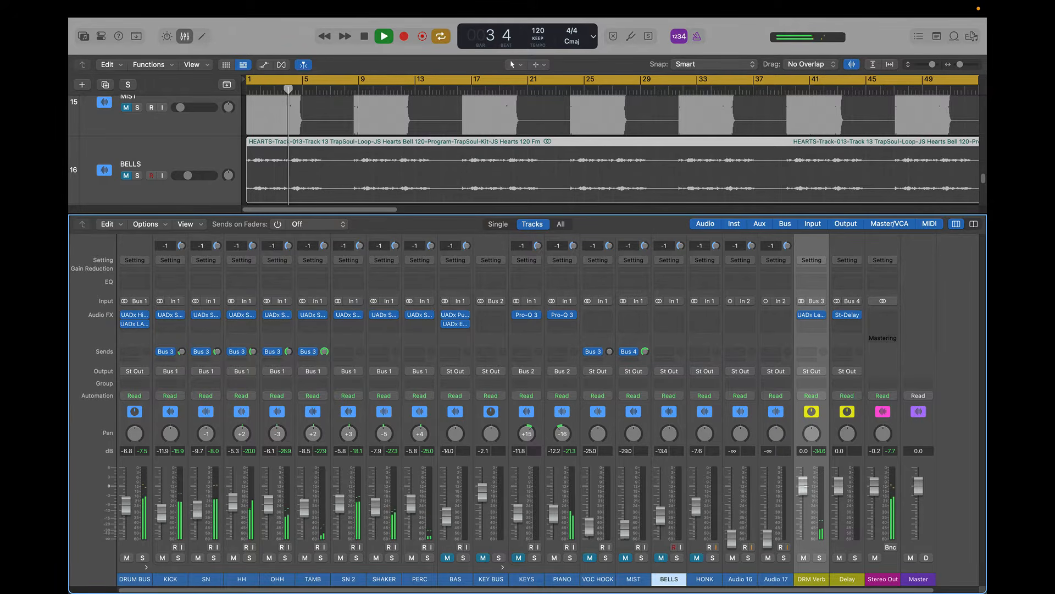
mouse_move(805, 487)
mouse_down()
mouse_move(805, 467)
mouse_move(813, 482)
mouse_up()
key(space)
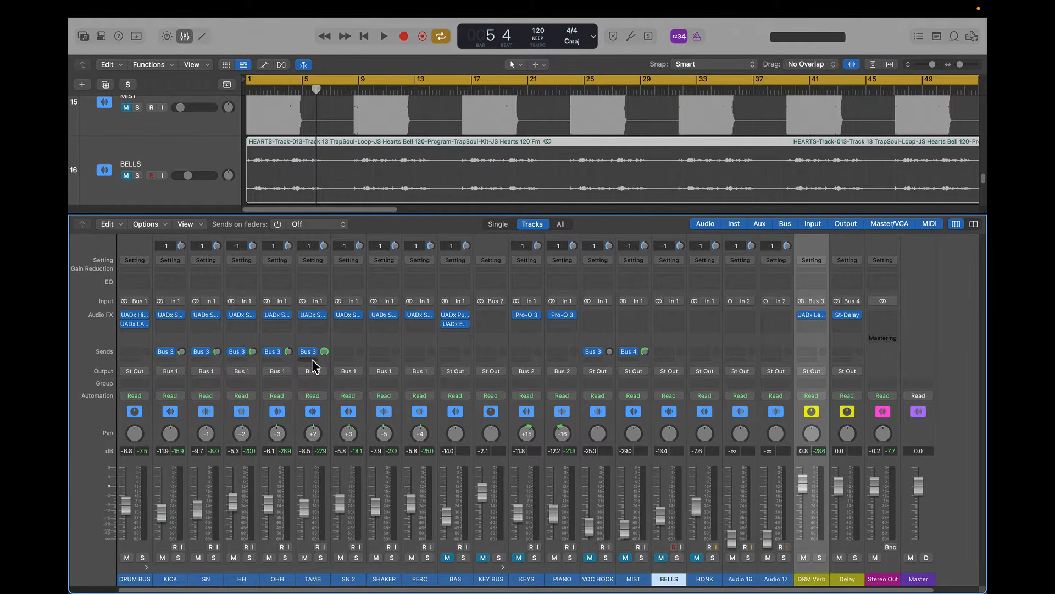
click(851, 585)
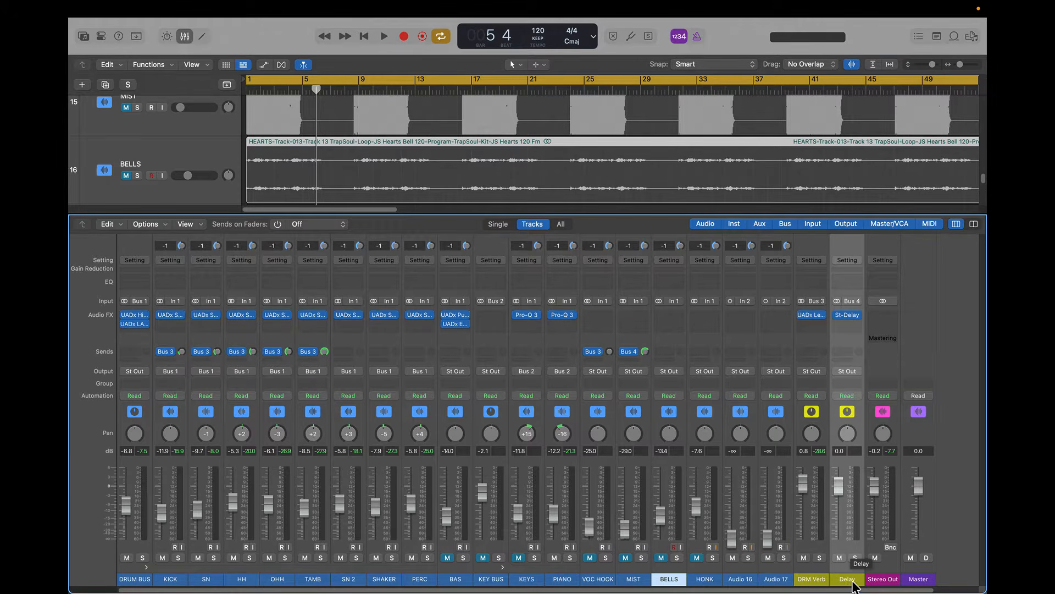
click(146, 331)
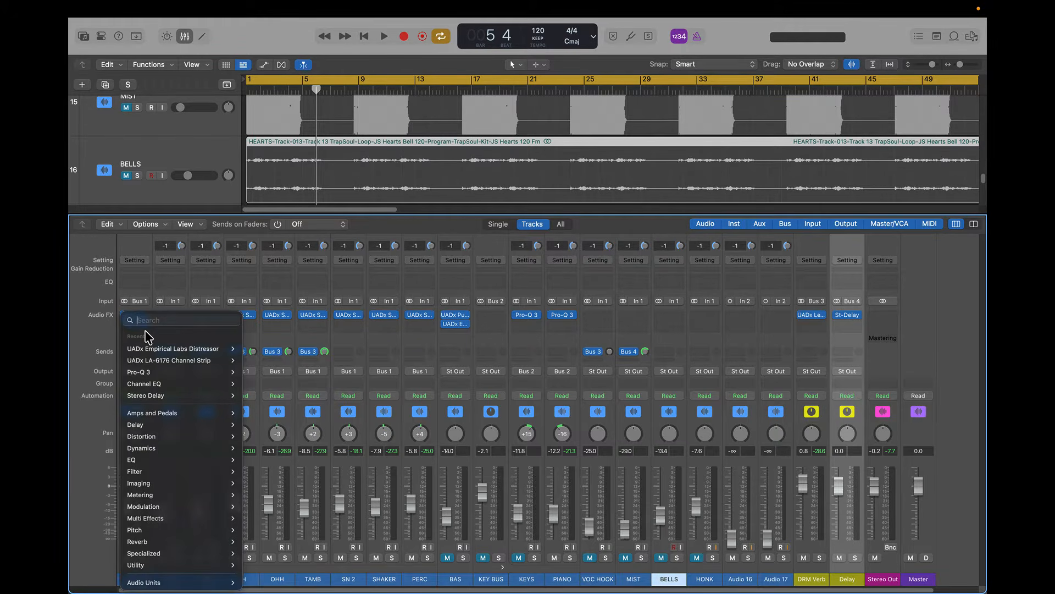
mouse_move(180, 566)
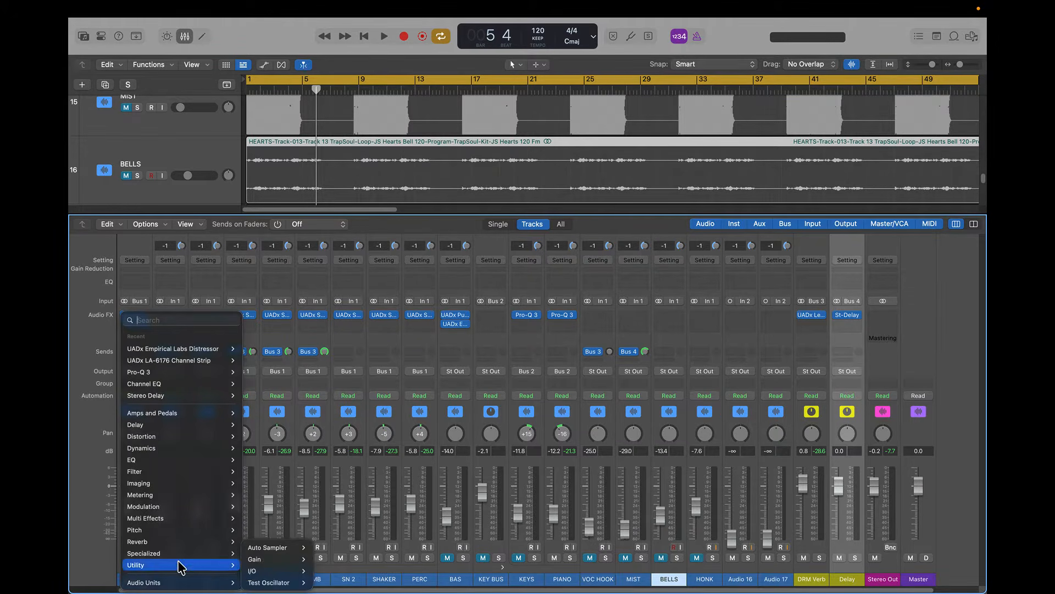
click(183, 269)
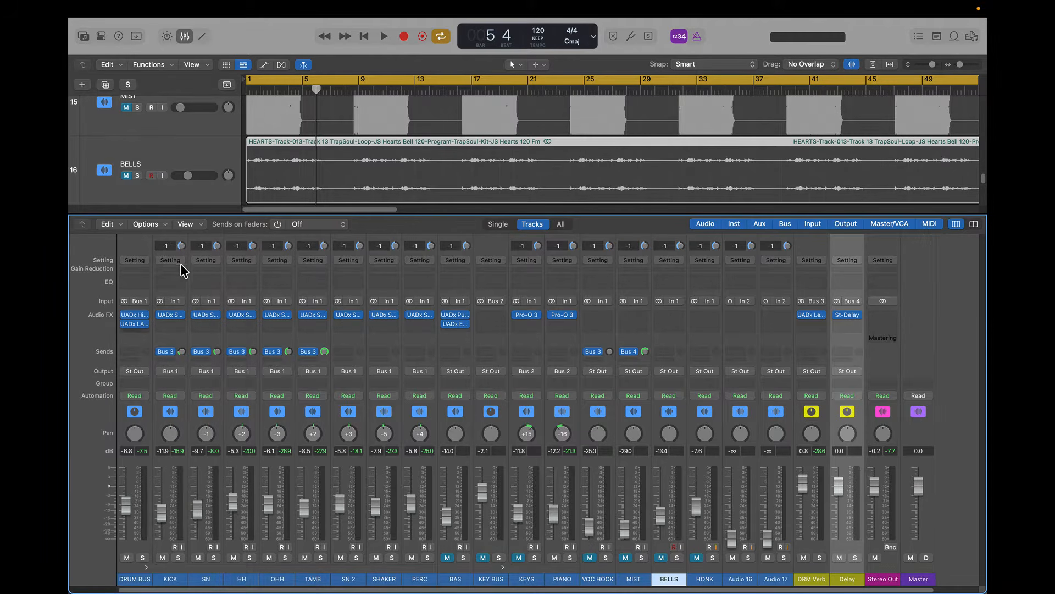
Step: Add a send from the DRUM BUS channel to the unused Bus 5
click(135, 351)
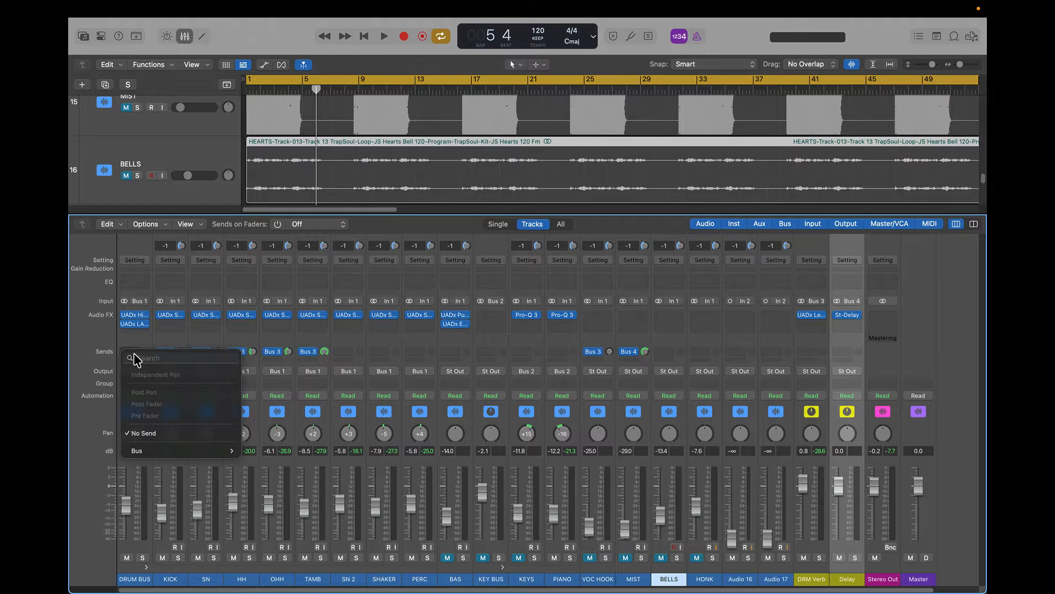
mouse_move(228, 451)
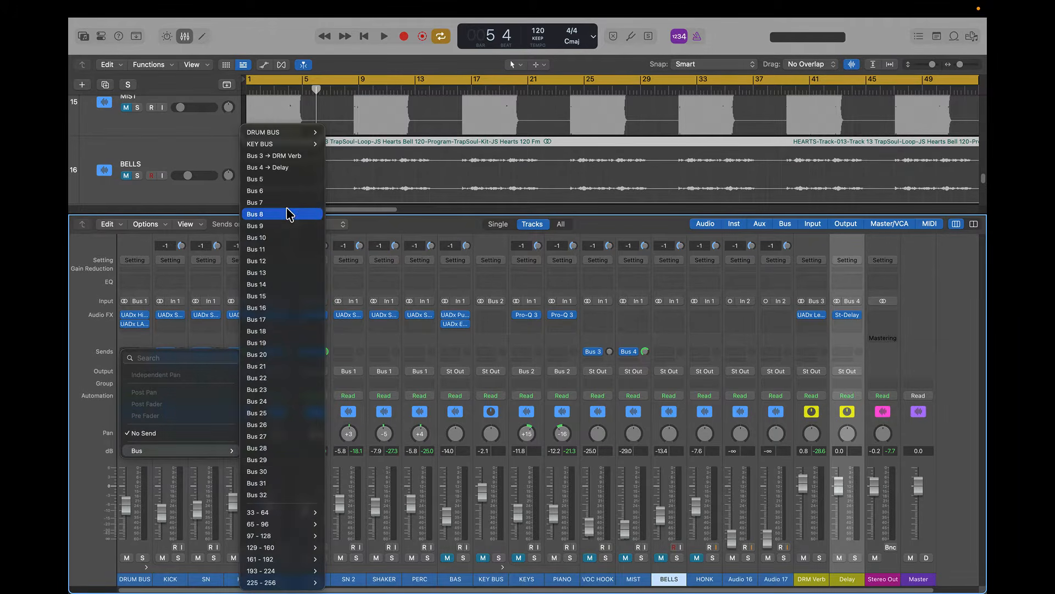
click(287, 178)
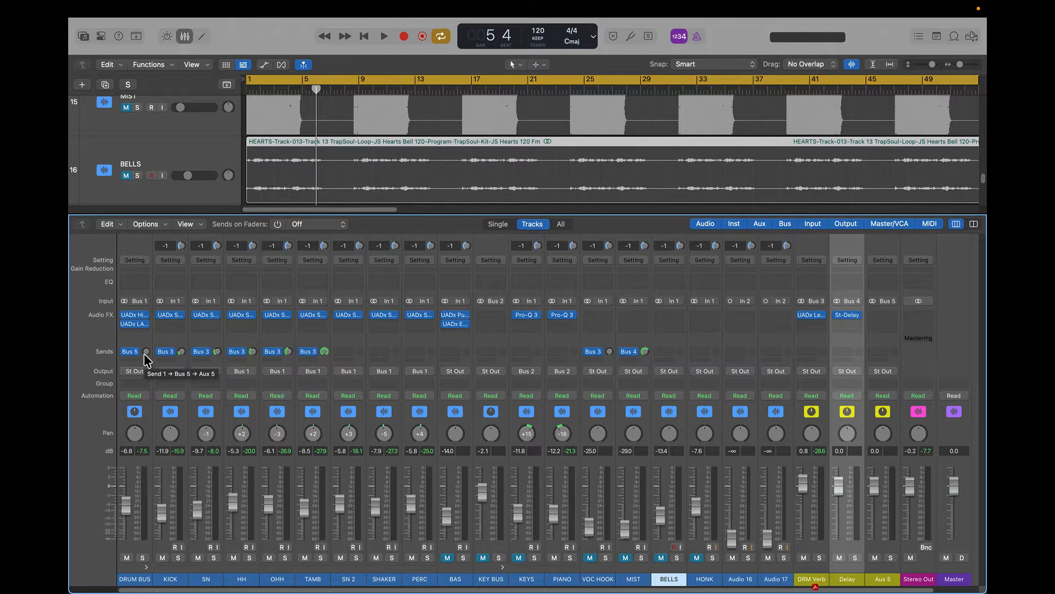
mouse_move(144, 354)
mouse_down()
mouse_move(147, 313)
mouse_move(148, 357)
mouse_up()
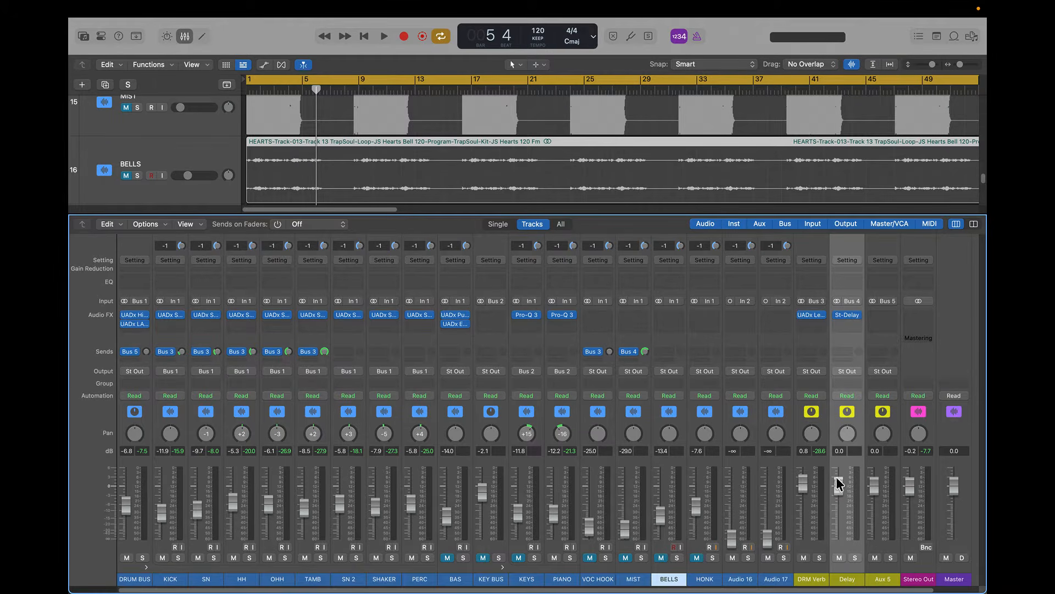
Step: Insert the UADx Pure Plate Reverb as an audio effect on the Aux 5 channel
click(885, 317)
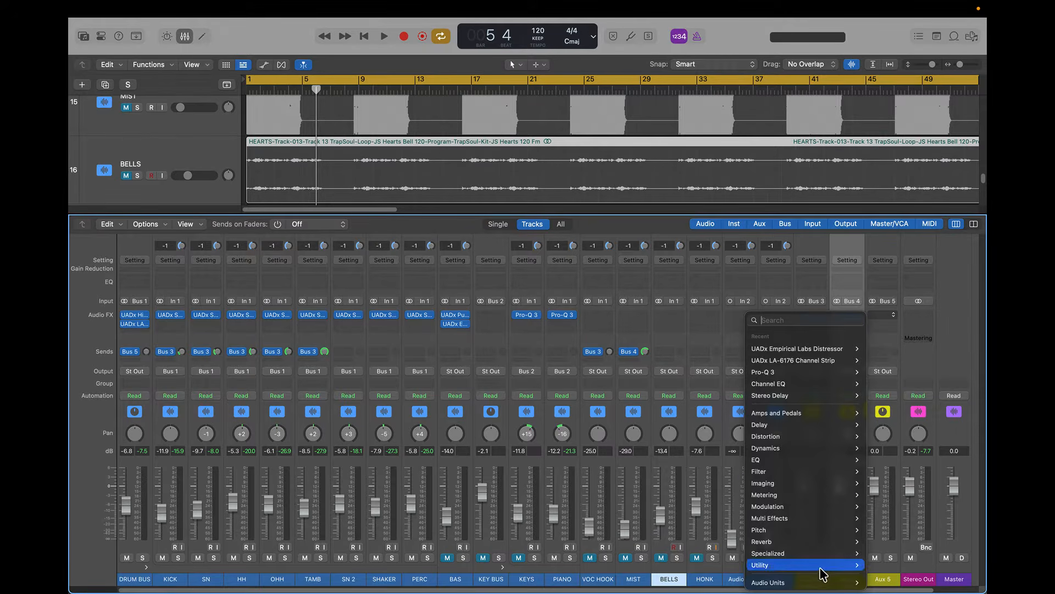
mouse_move(813, 586)
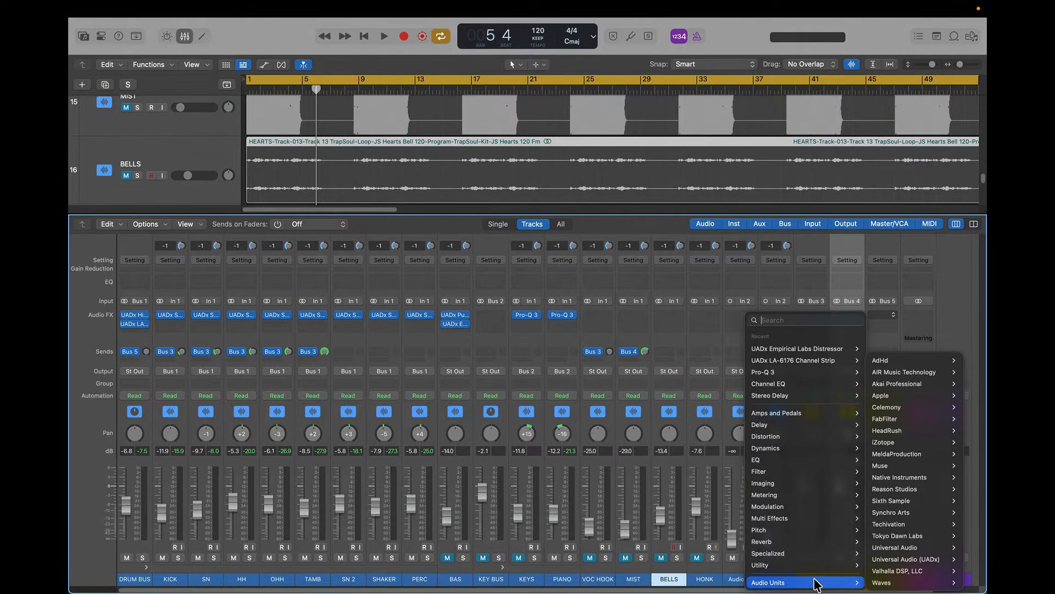
mouse_move(898, 560)
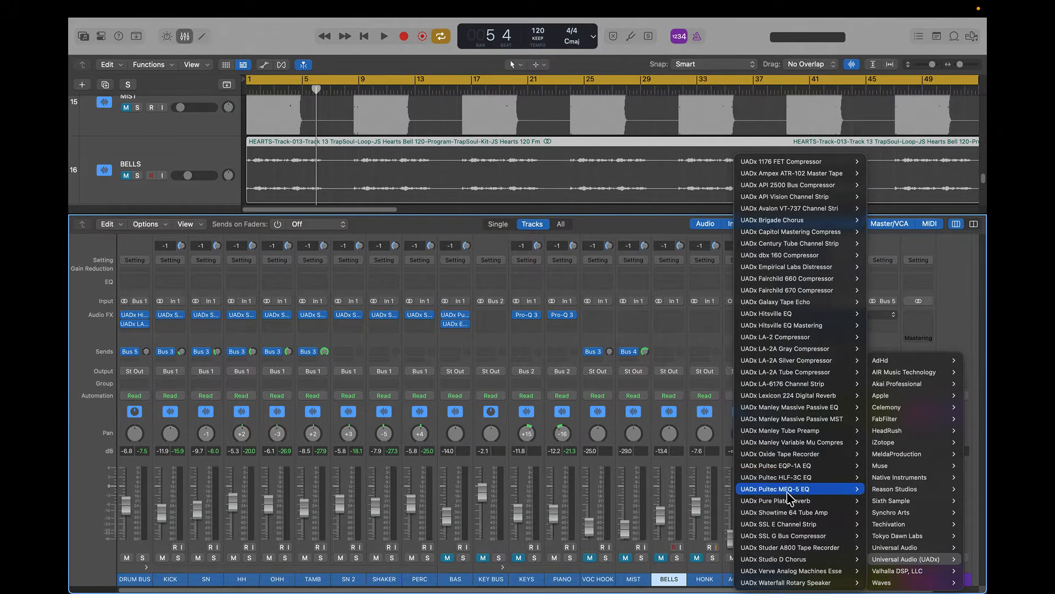
mouse_move(791, 448)
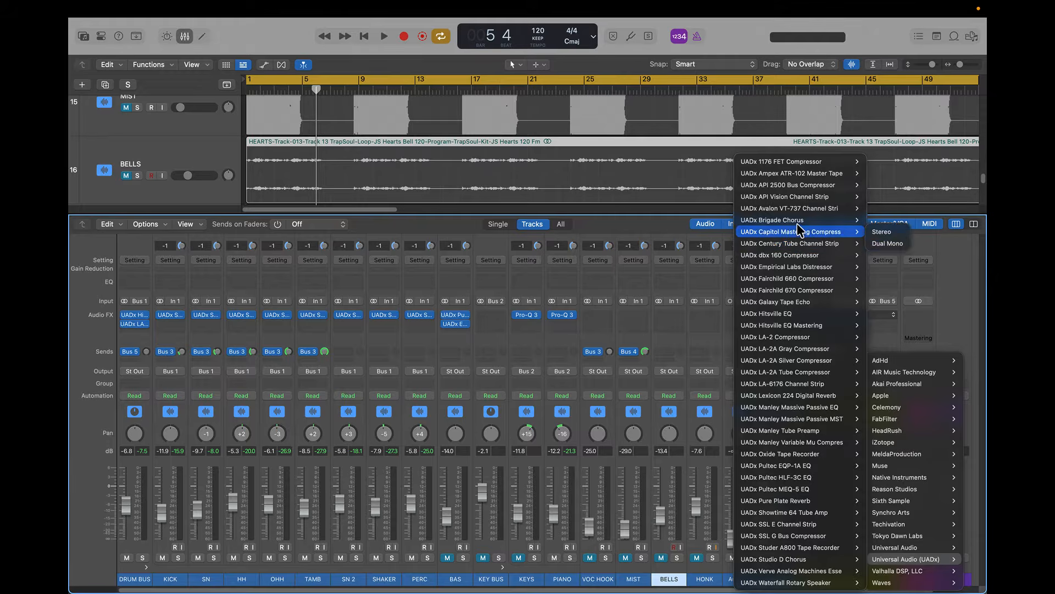
mouse_move(797, 221)
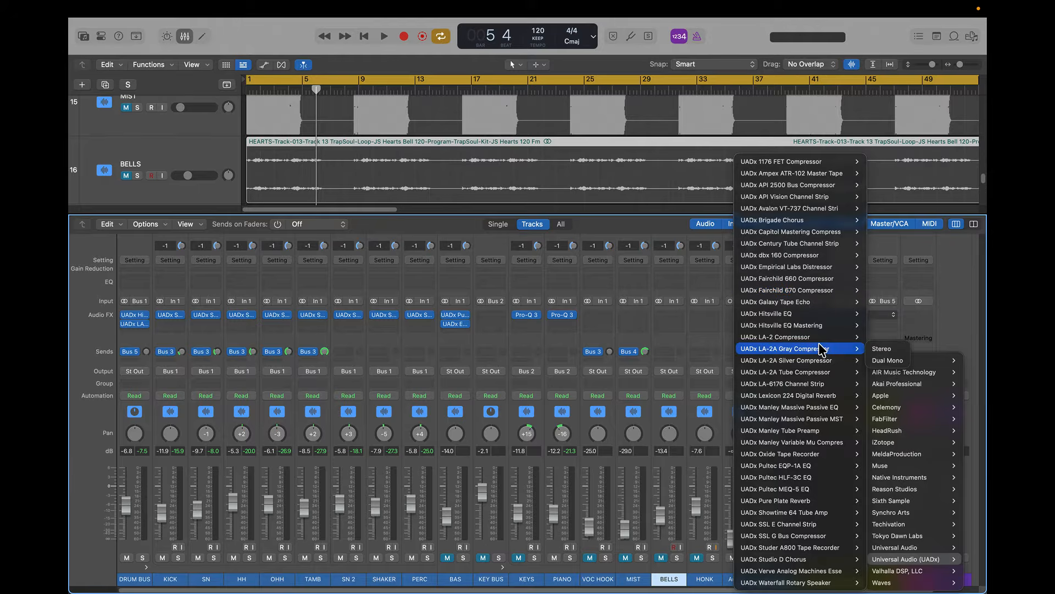
mouse_move(798, 397)
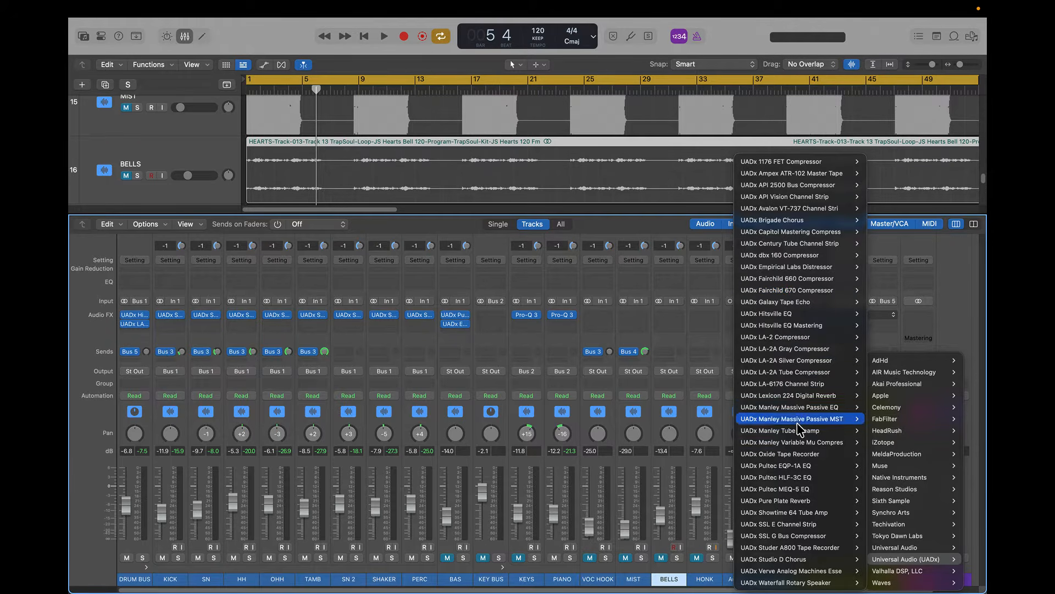
mouse_move(784, 544)
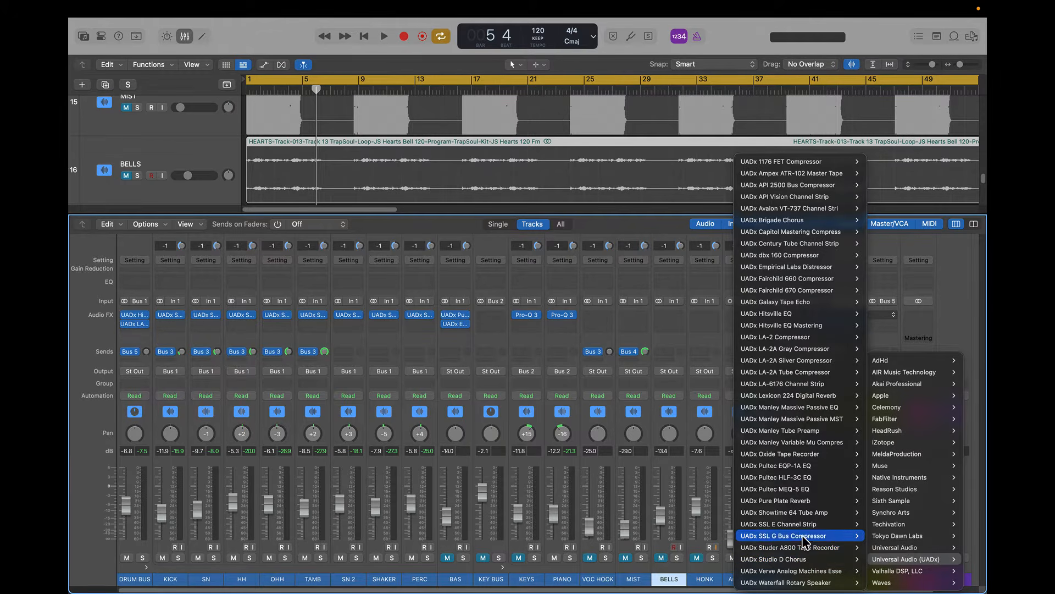
click(804, 504)
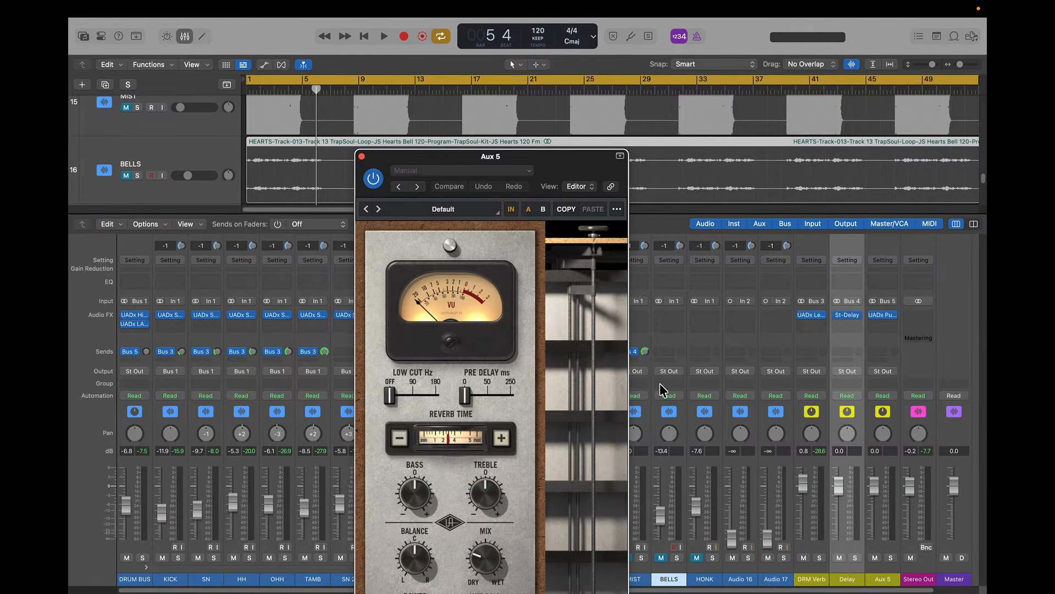
Step: Load the Drum Bus preset from the Pure Plate's Drums presets and close the plug-in window
click(465, 208)
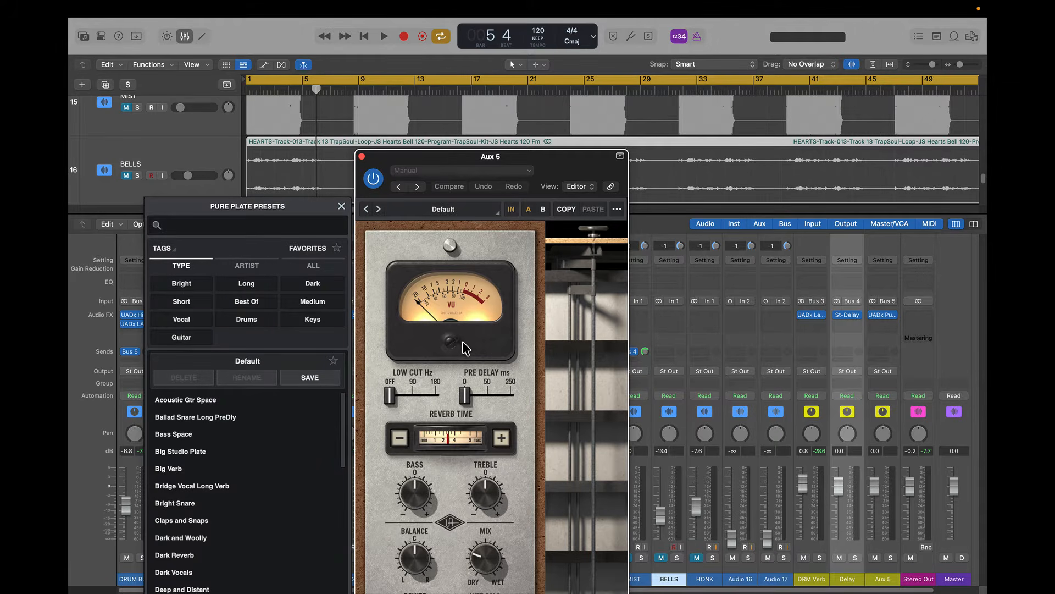
click(248, 320)
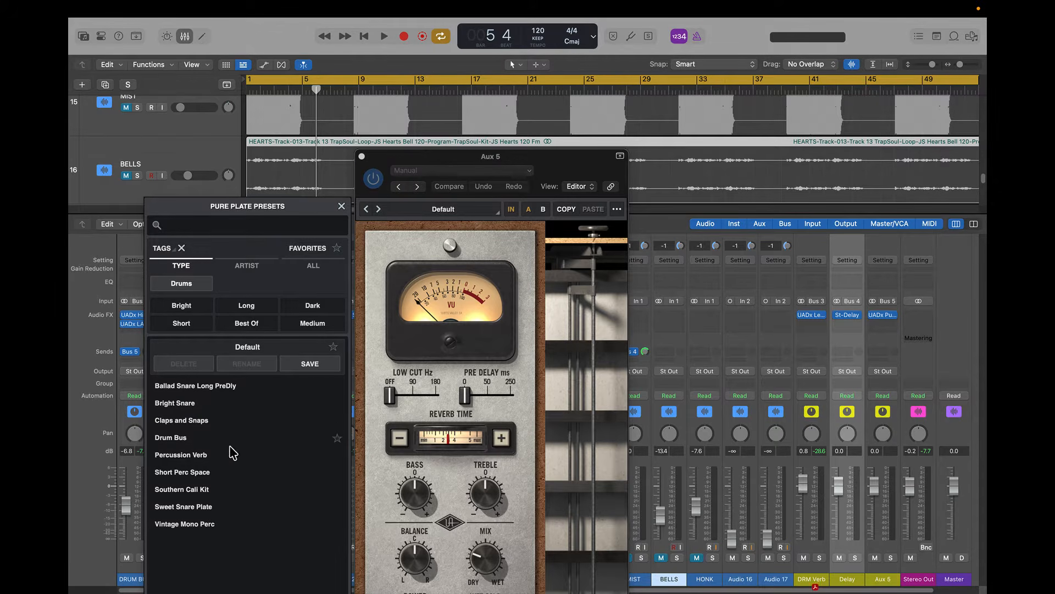
click(185, 440)
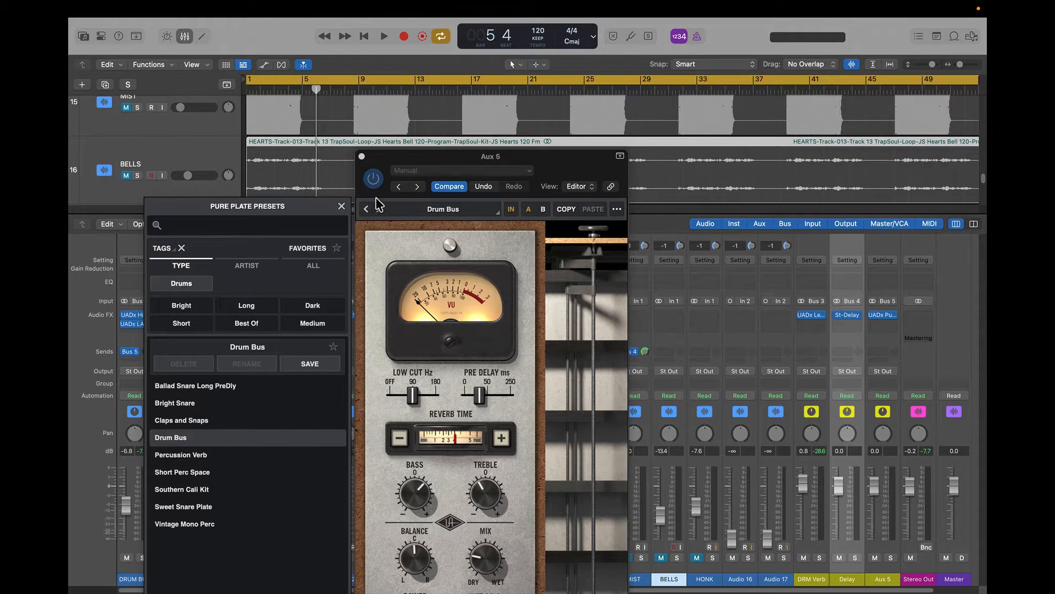
click(362, 157)
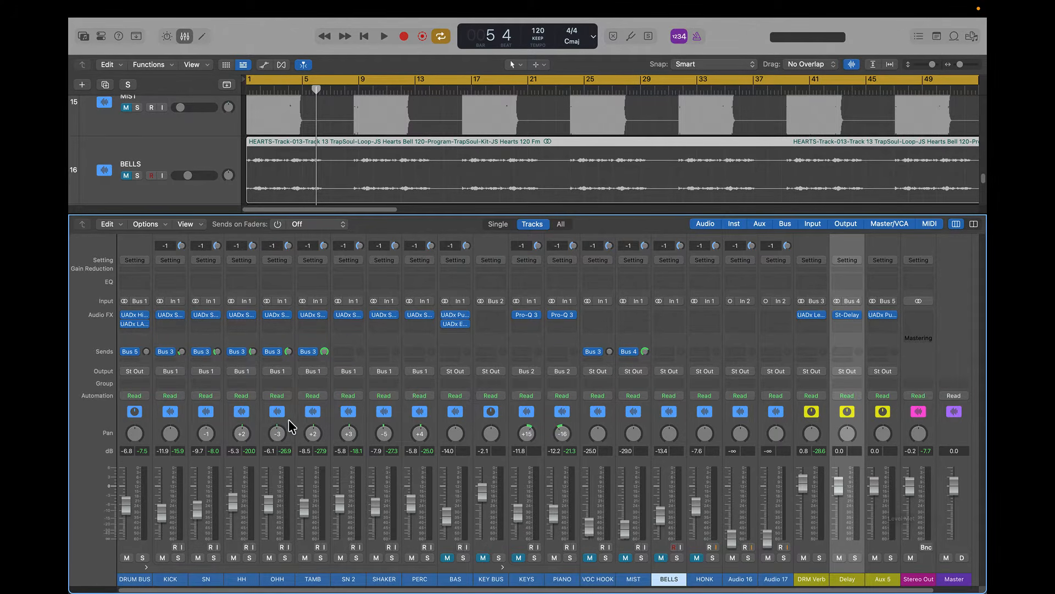
Step: Play from the start while adjusting the SN channel's Bus 3 send and raising the DRUM BUS channel's Bus 5 send
key(Return)
key(space)
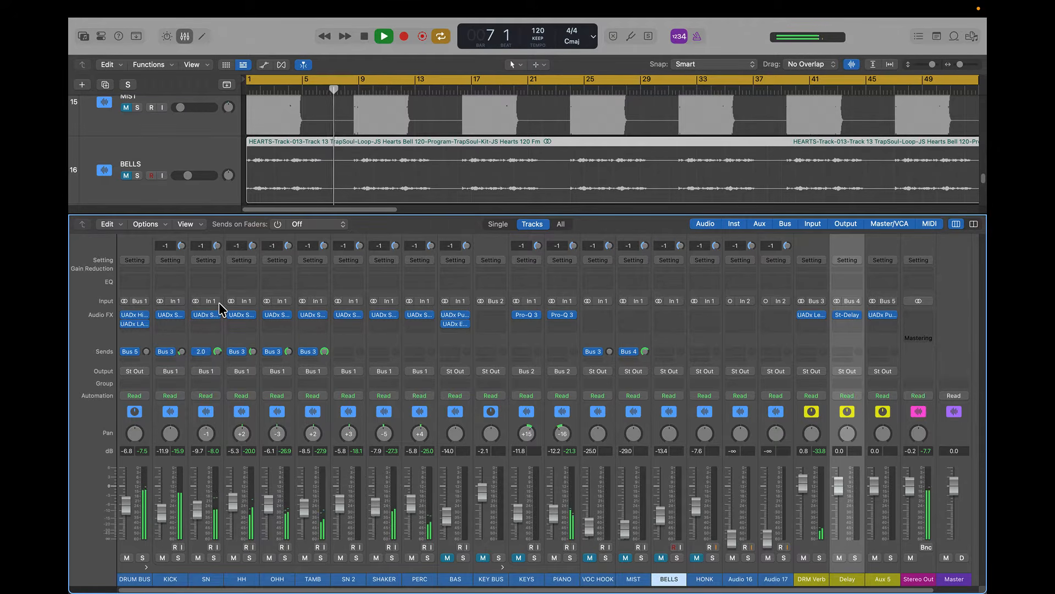
drag(219, 302, 222, 349)
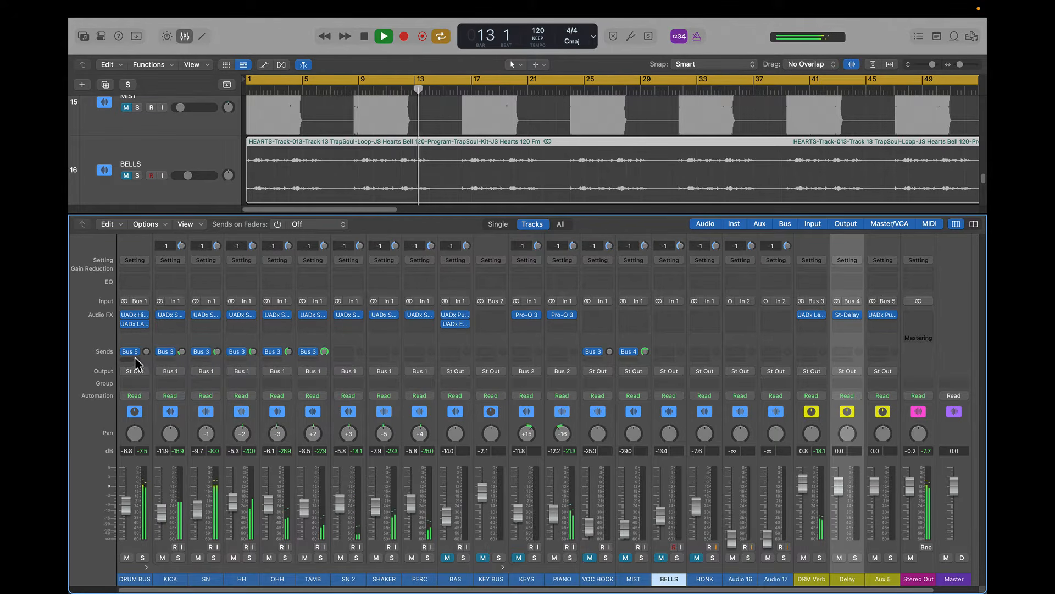
mouse_move(145, 352)
mouse_down()
mouse_move(144, 316)
mouse_move(147, 357)
mouse_move(148, 346)
mouse_up()
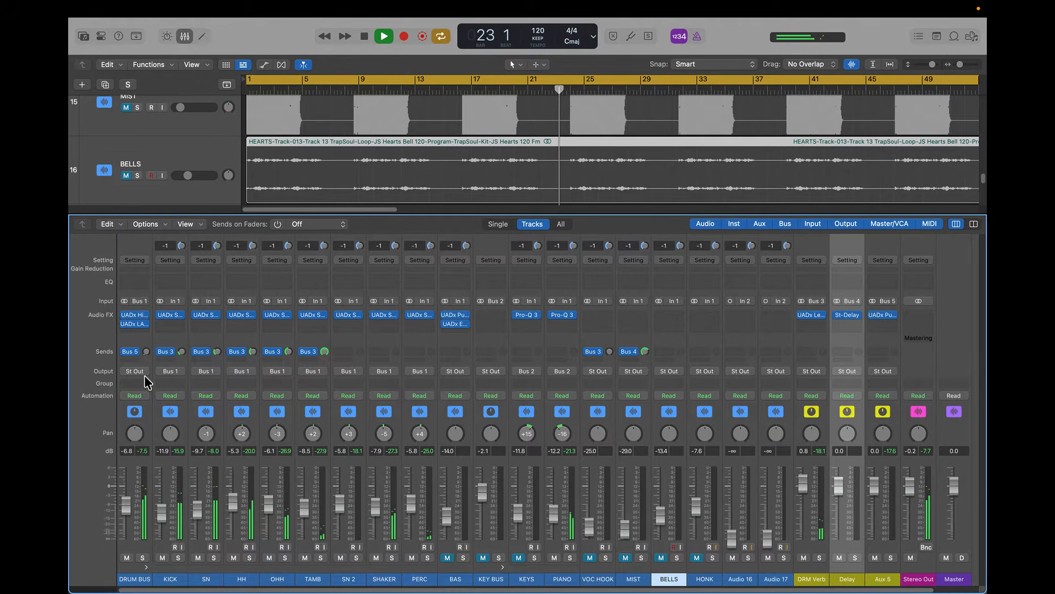
key(space)
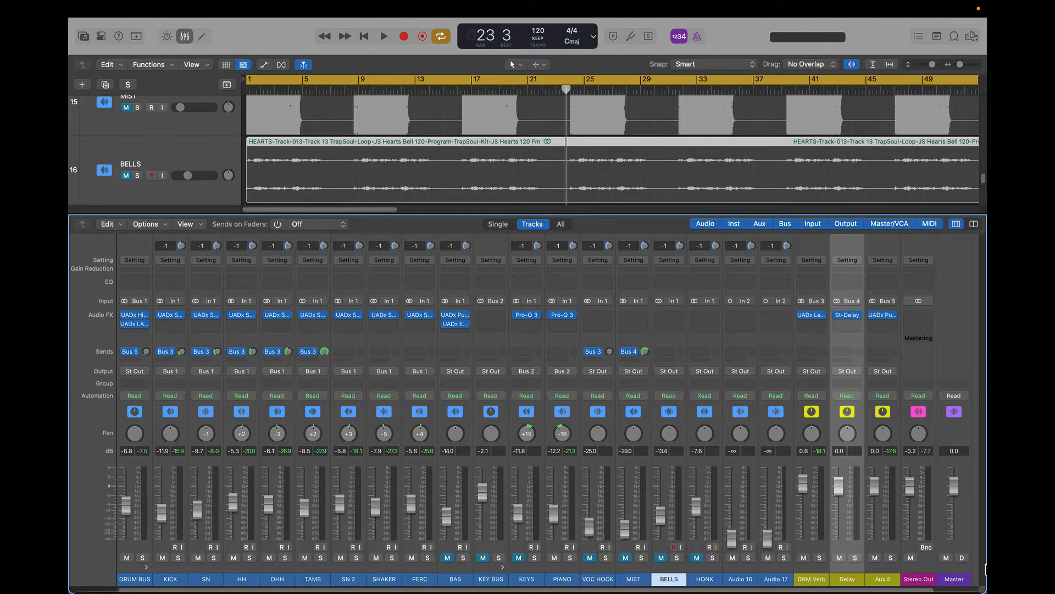
Step: Rename the Aux 5 channel as VERB 2
double_click(886, 579)
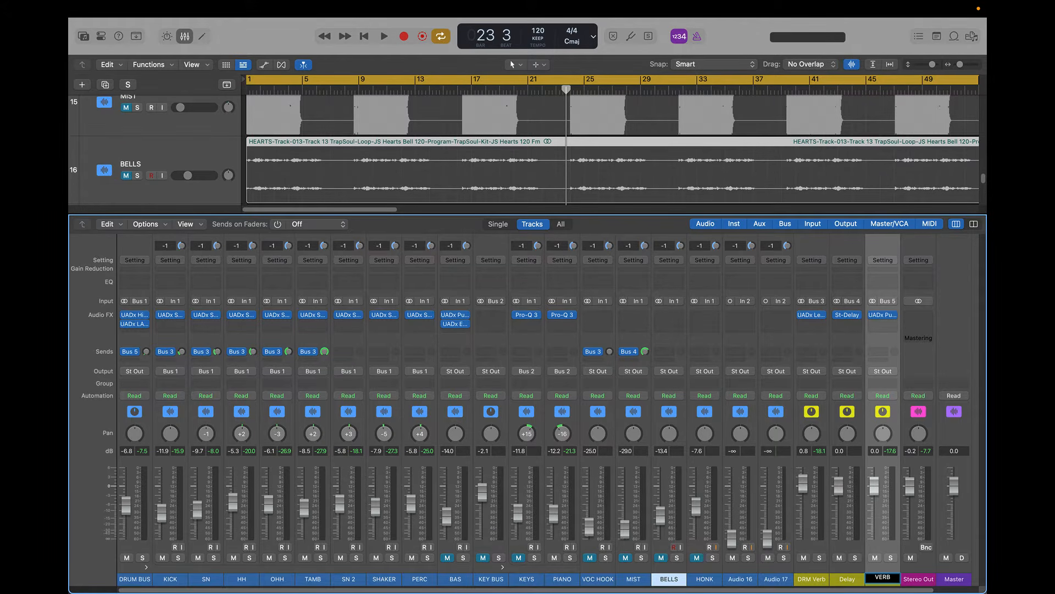
key(Return)
Step: Reroute the VOC HOOK channel's Bus 3 send to Bus 5 → VERB 2 and remove the DRUM BUS channel's Bus 5 send
click(598, 351)
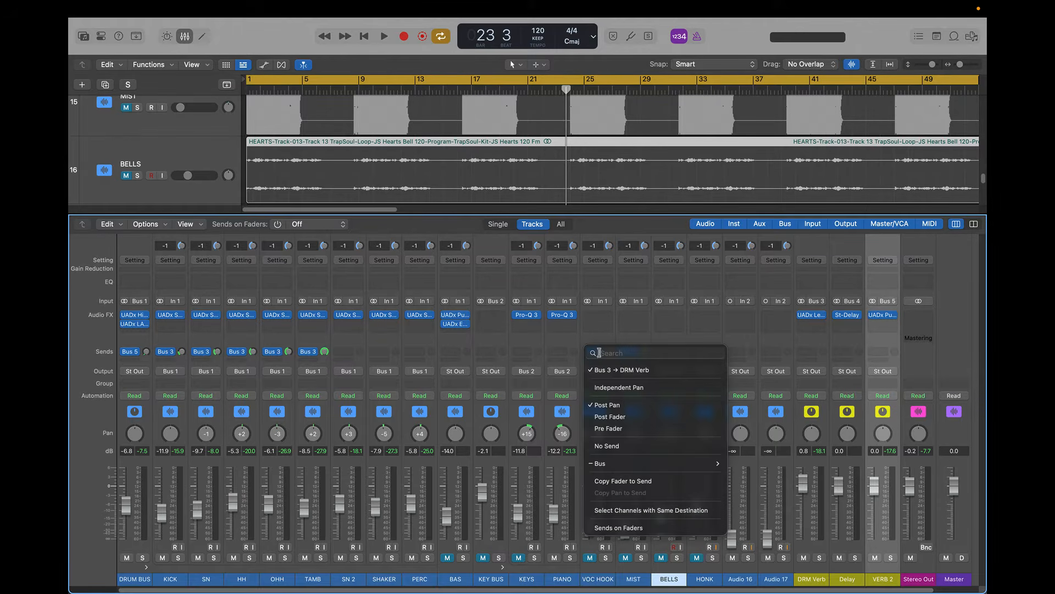
mouse_move(652, 464)
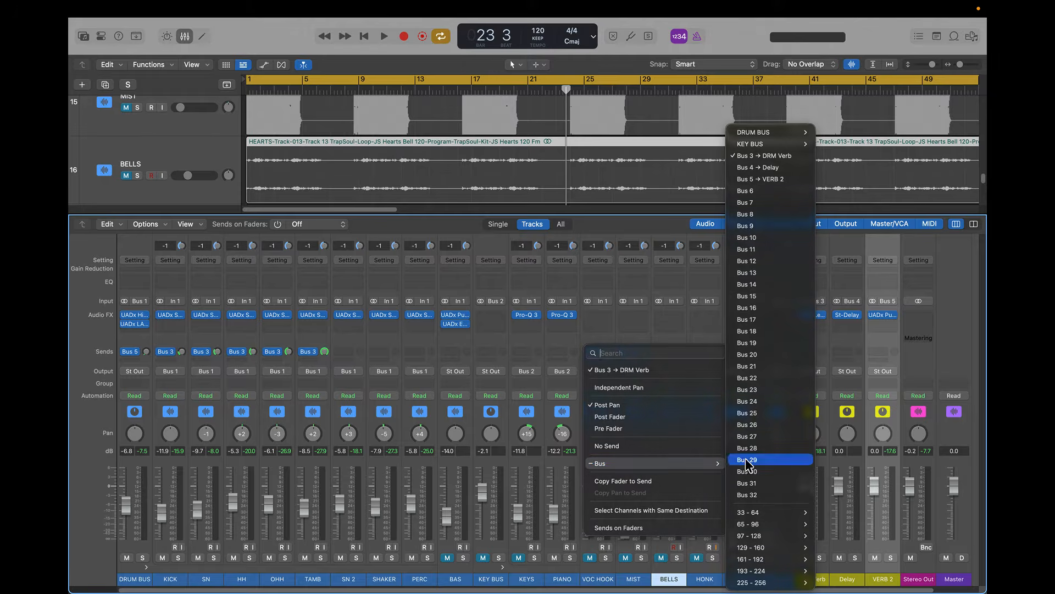
click(801, 180)
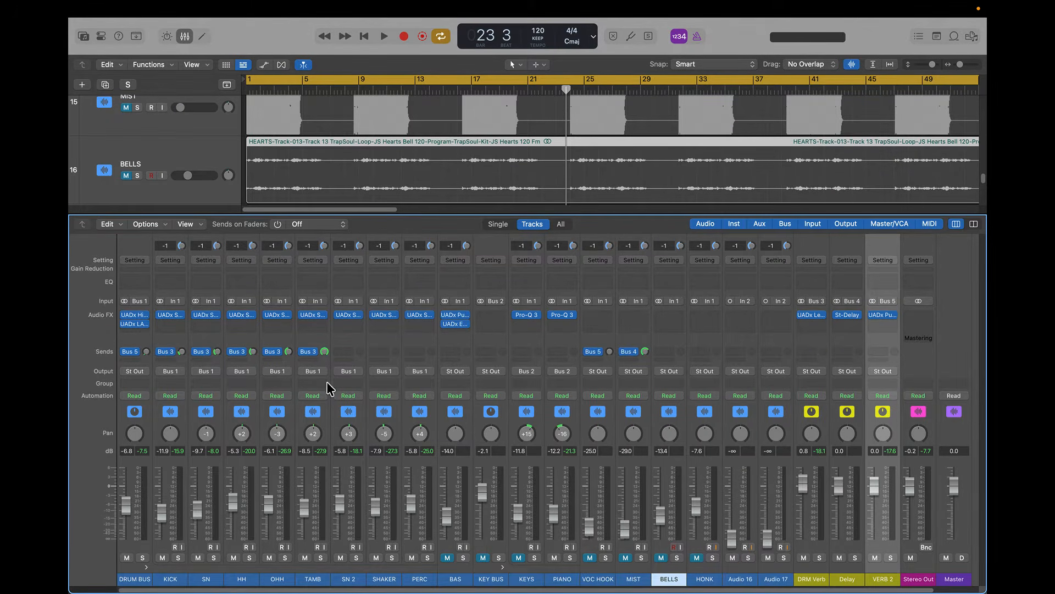
click(136, 353)
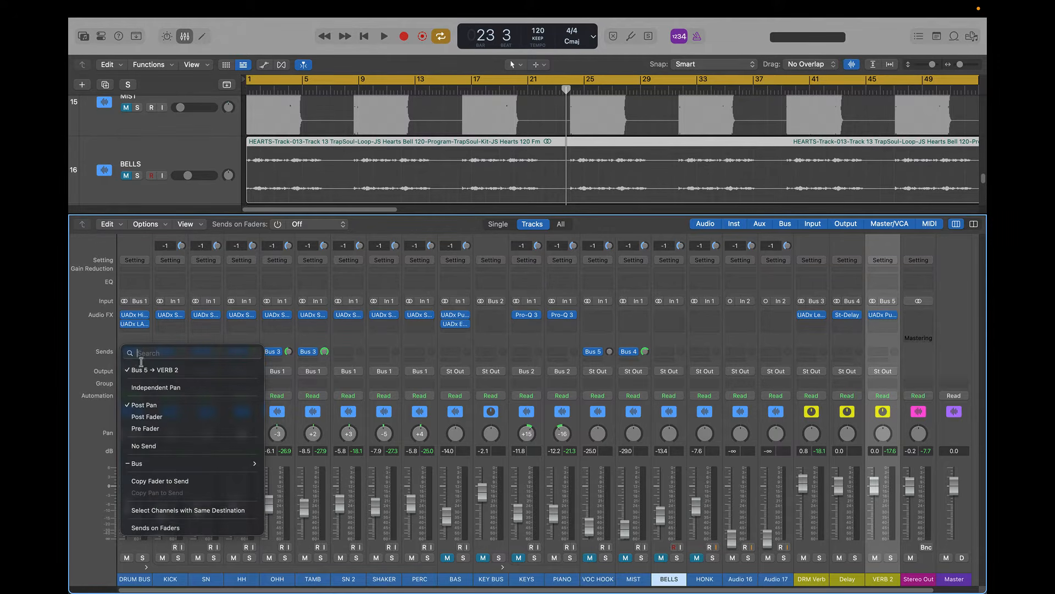
click(142, 445)
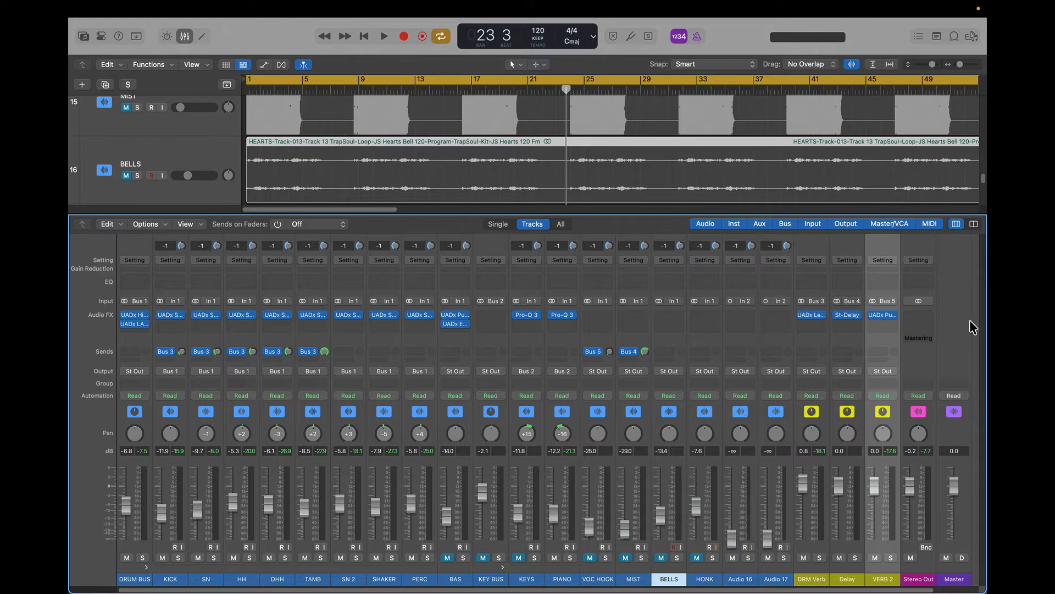
Step: Load the Tight BG Vocal Plate preset from the Vocal presets in VERB 2's Pure Plate and close the plug-in window
click(884, 315)
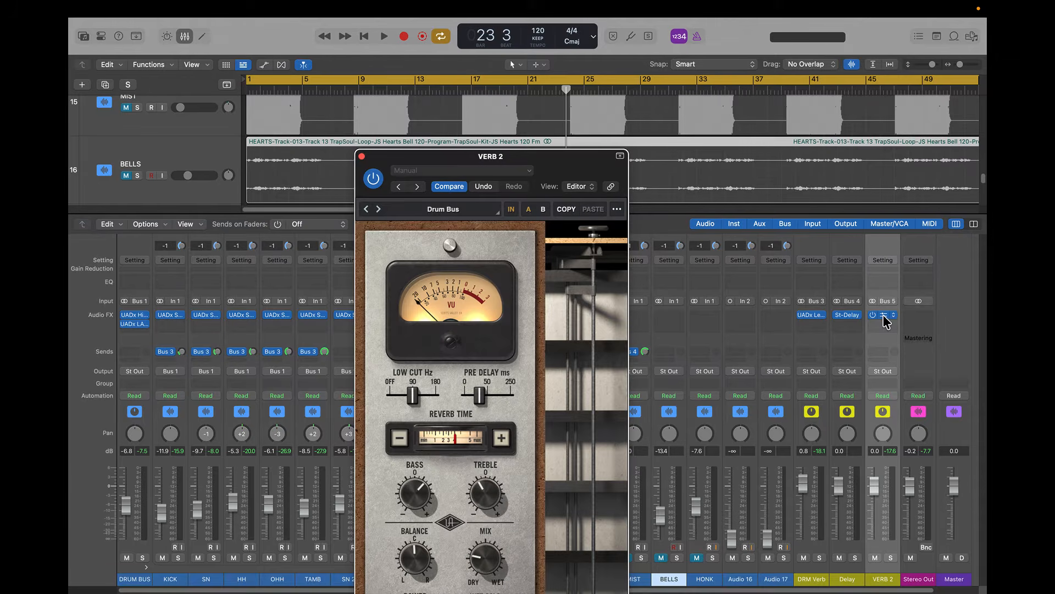
click(489, 214)
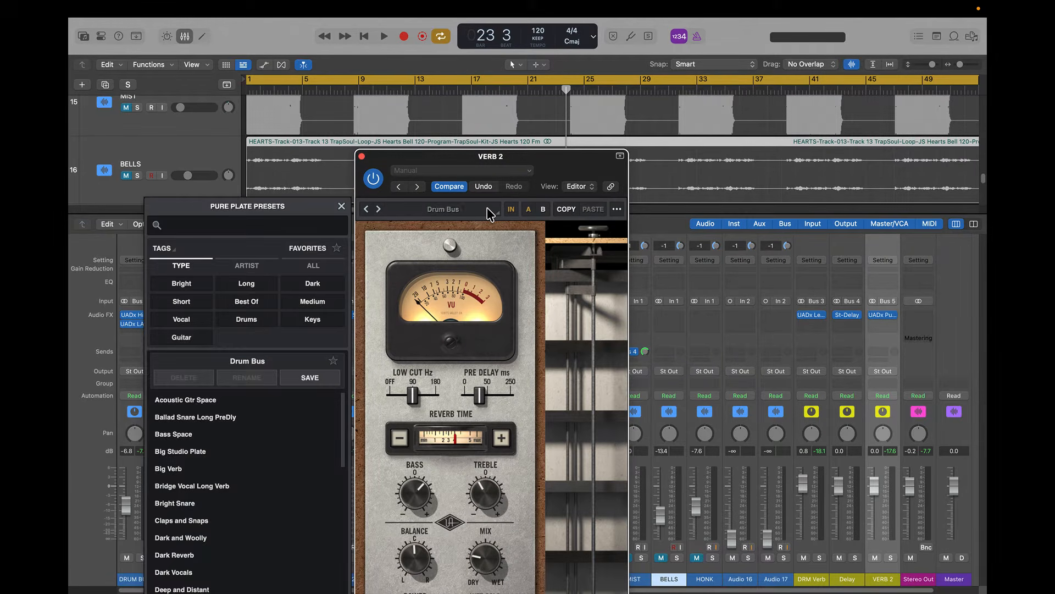
click(181, 319)
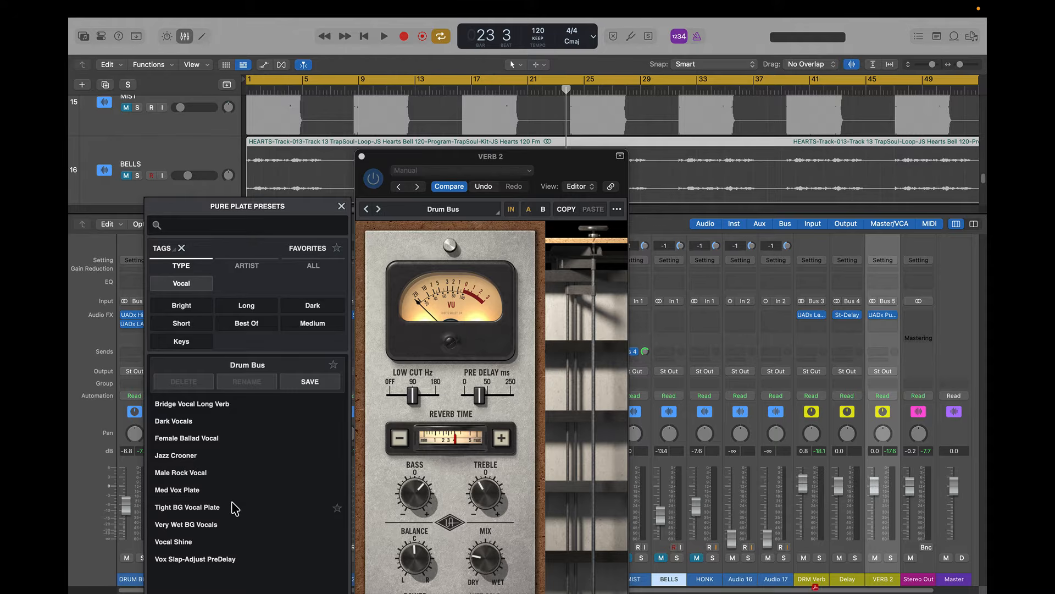
click(216, 509)
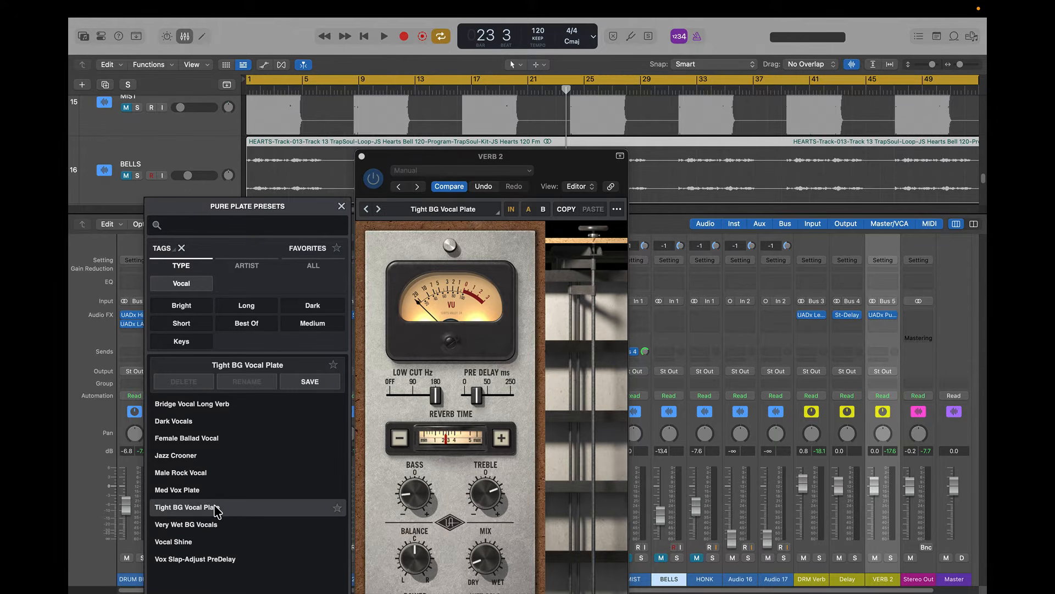
click(361, 157)
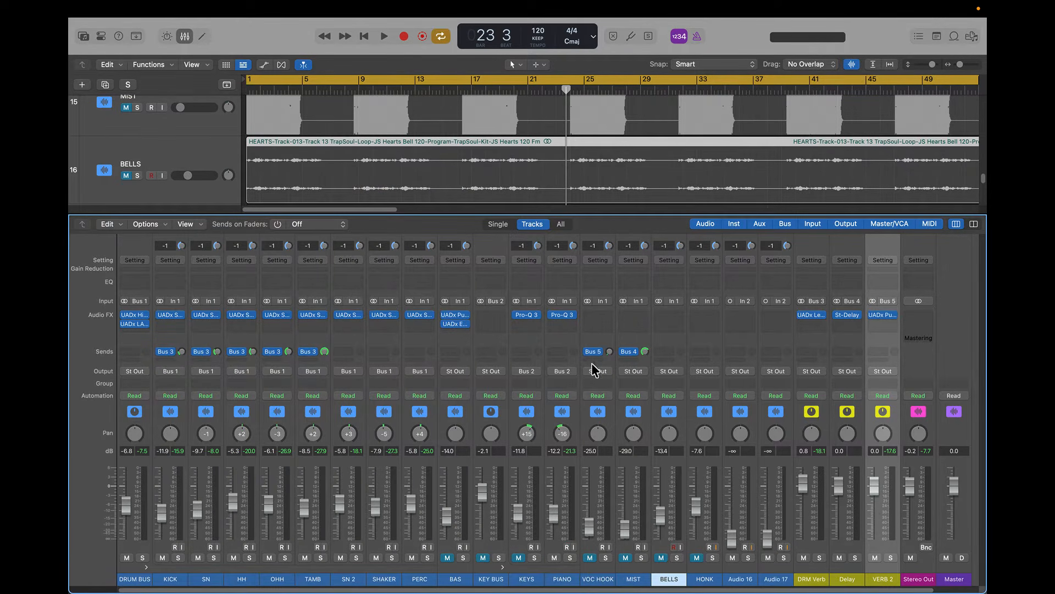
Step: Play from the start, lower the VOC HOOK fader to -26.0 dB and unmute the channel
key(space)
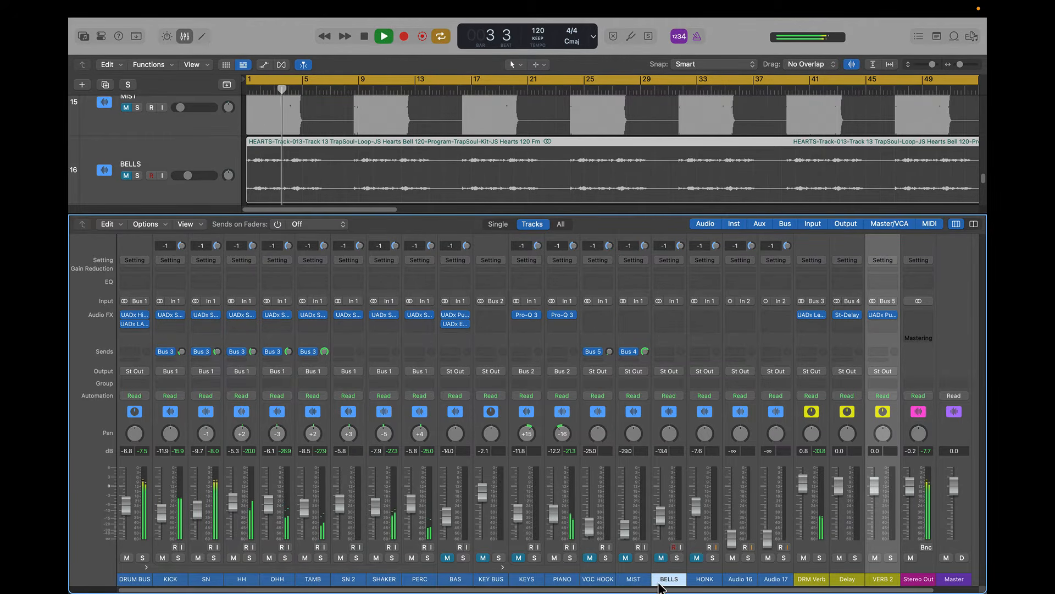
drag(587, 528, 587, 530)
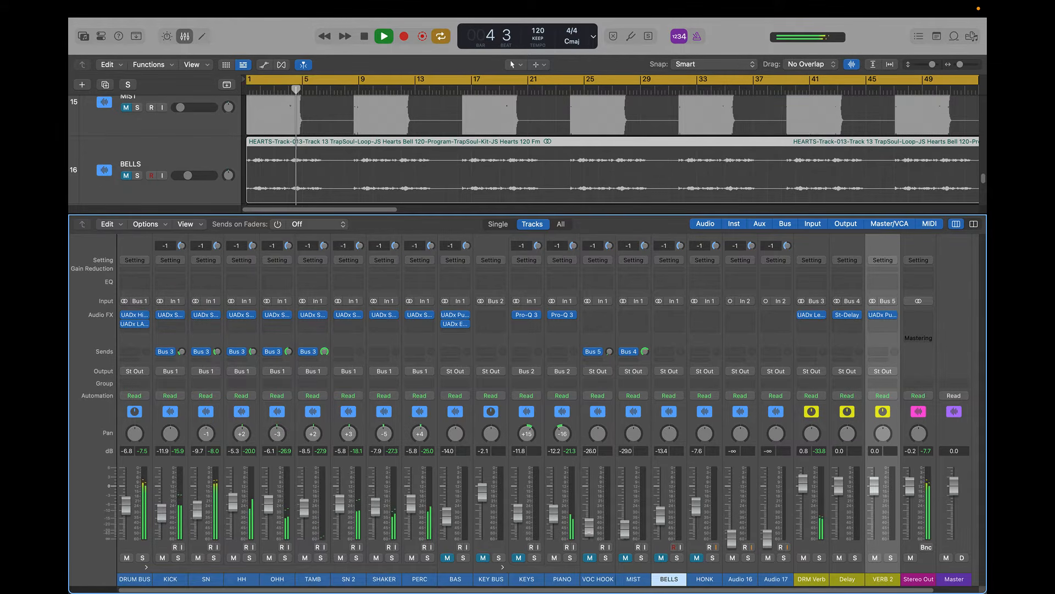
click(591, 558)
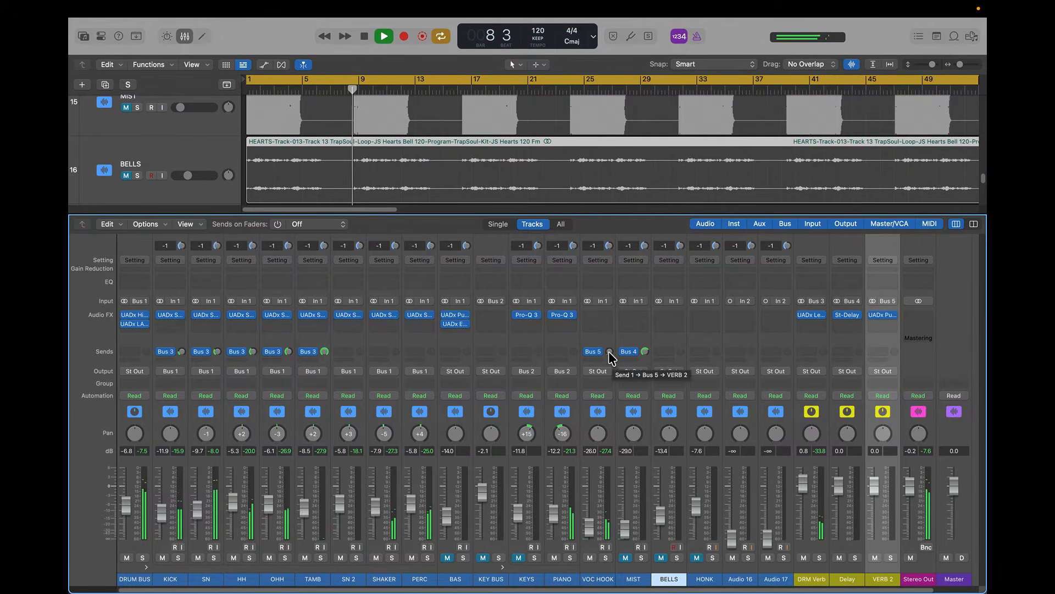
Step: Raise the VOC HOOK channel's Bus 5 send, set the VERB 2 fader to 0.2 dB and stop playback
drag(608, 351, 616, 321)
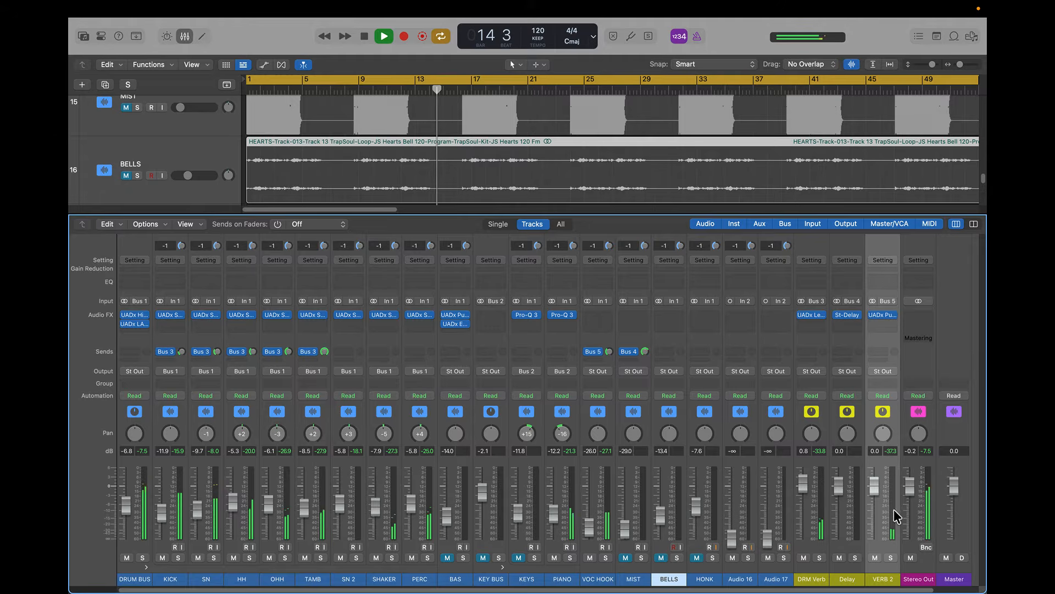
mouse_move(881, 507)
mouse_down()
mouse_move(881, 471)
mouse_move(881, 489)
mouse_up()
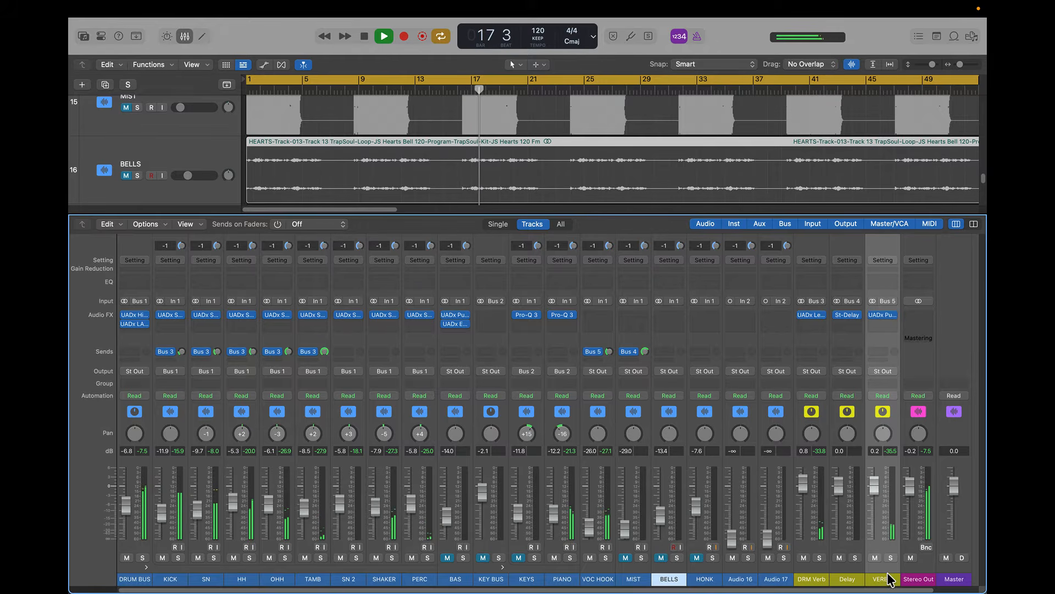
key(space)
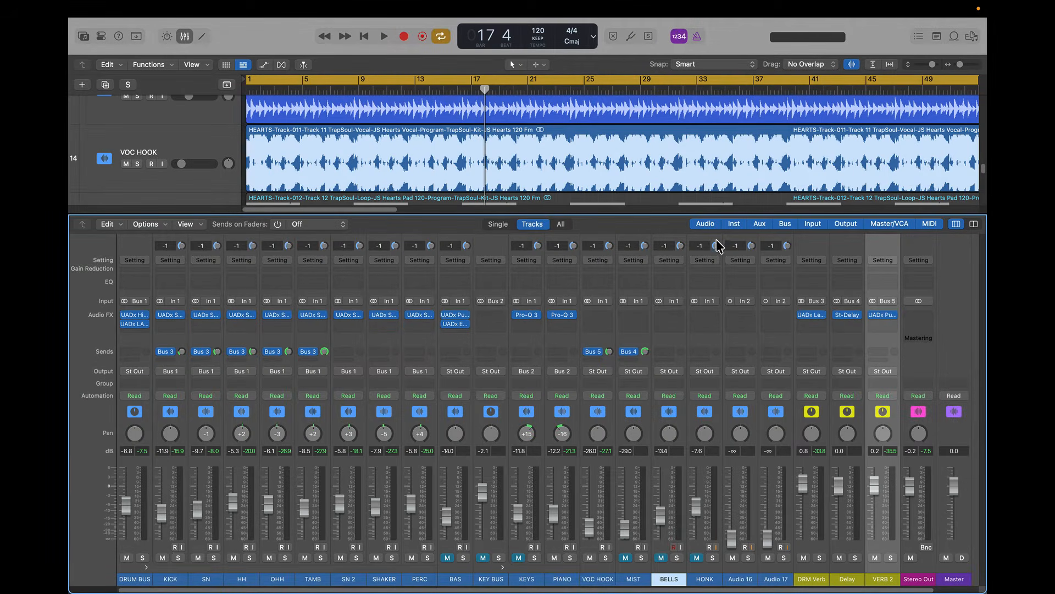
Step: Unmute all the remaining muted channels from BAS to HONK and solo the KEY BUS channel
click(706, 225)
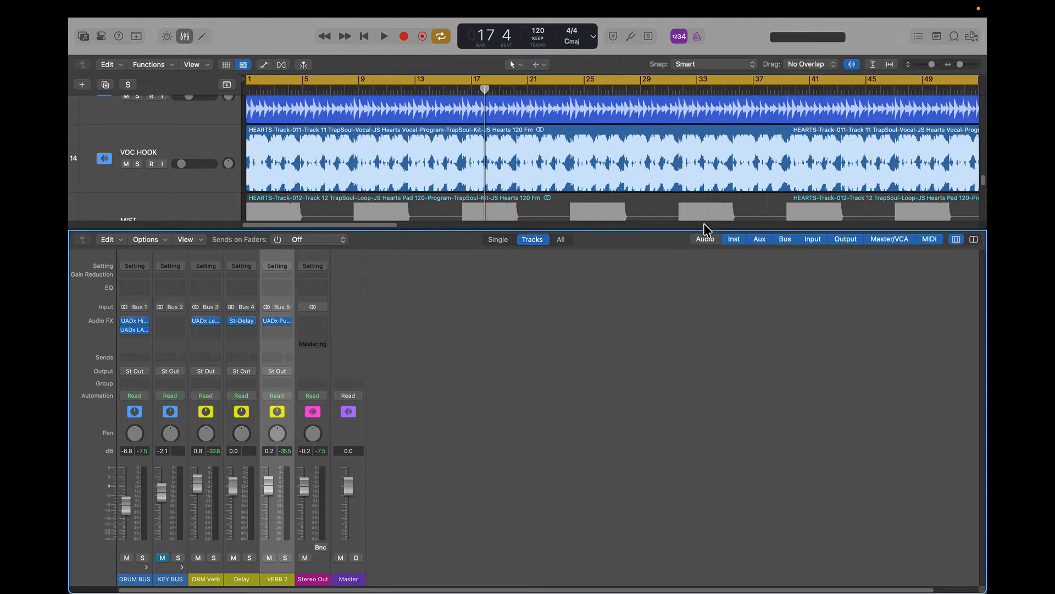
click(705, 240)
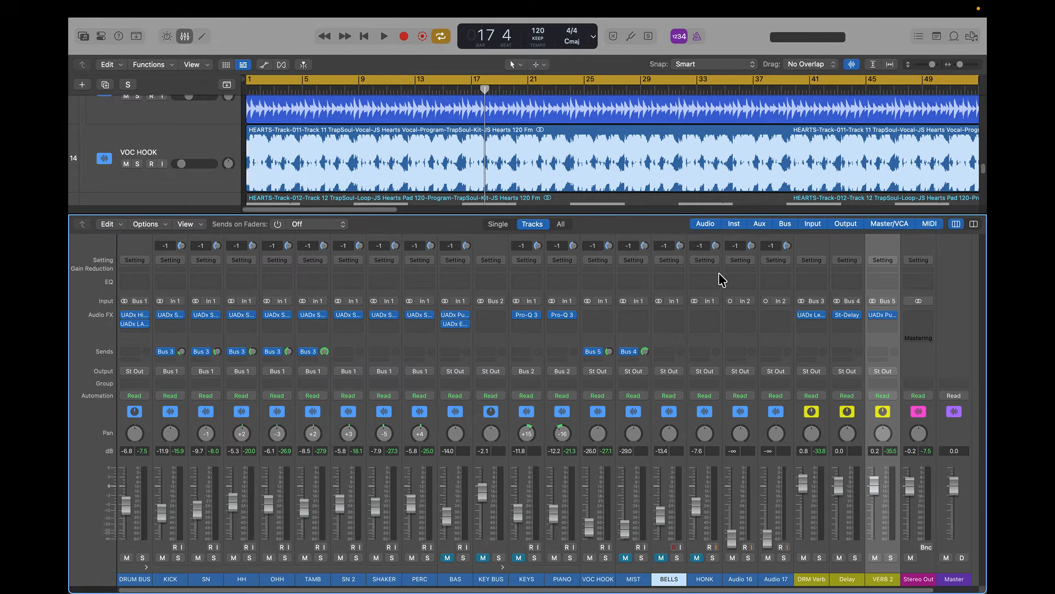
click(626, 558)
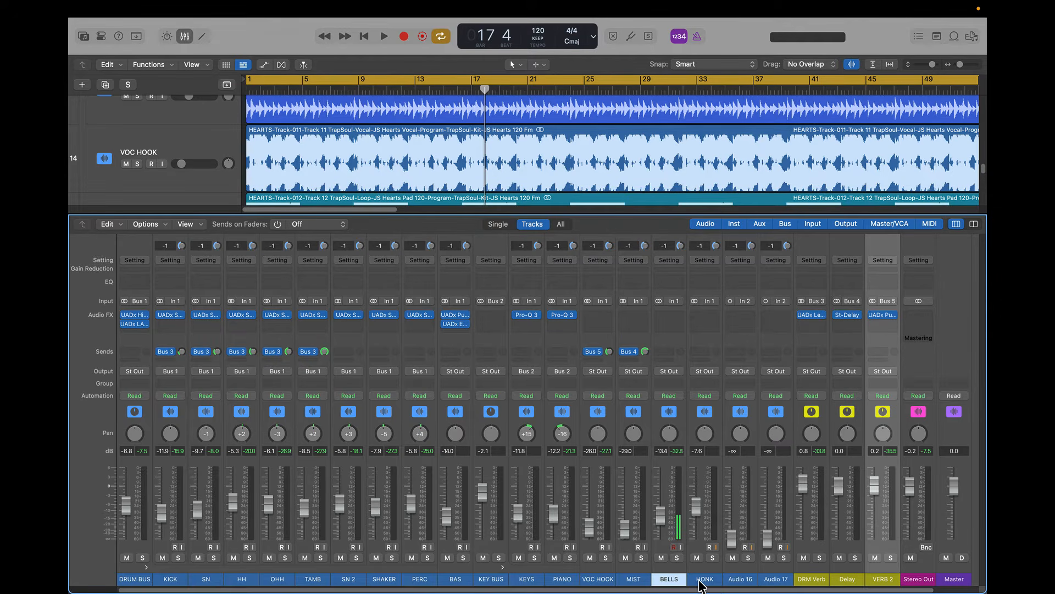
click(563, 580)
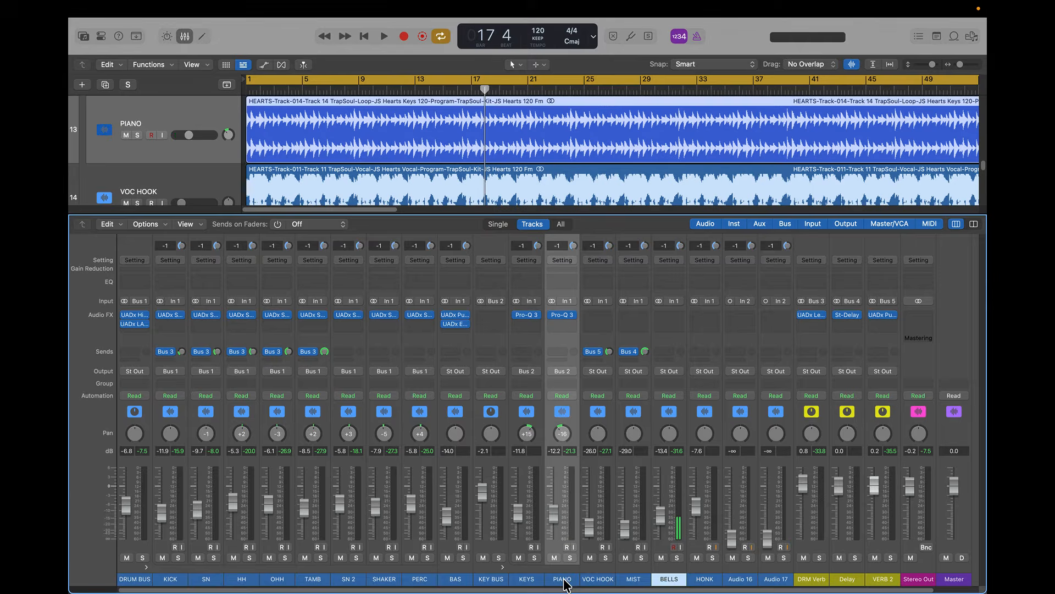
click(528, 580)
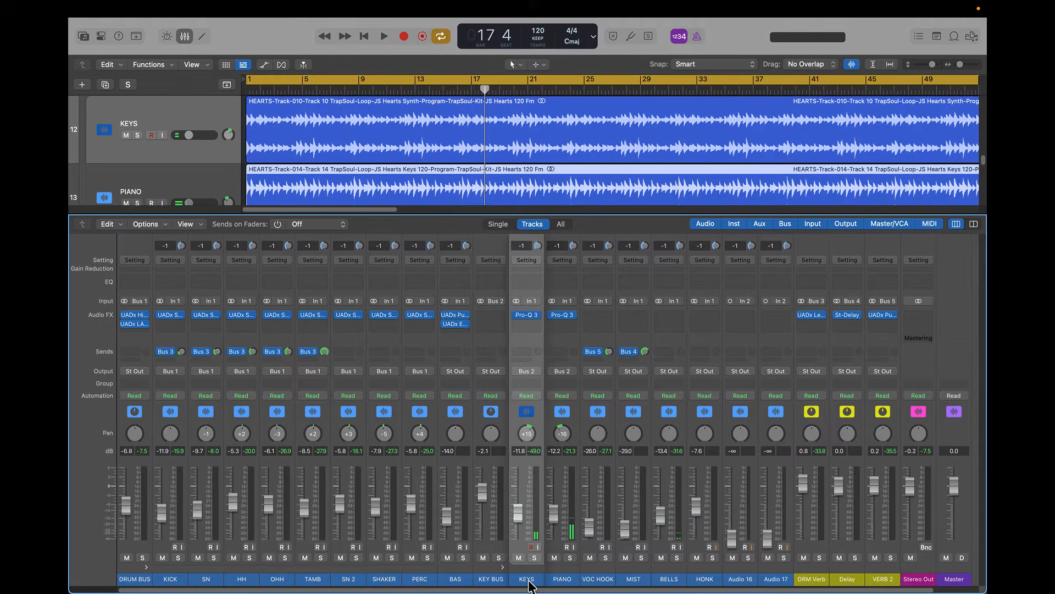
click(498, 557)
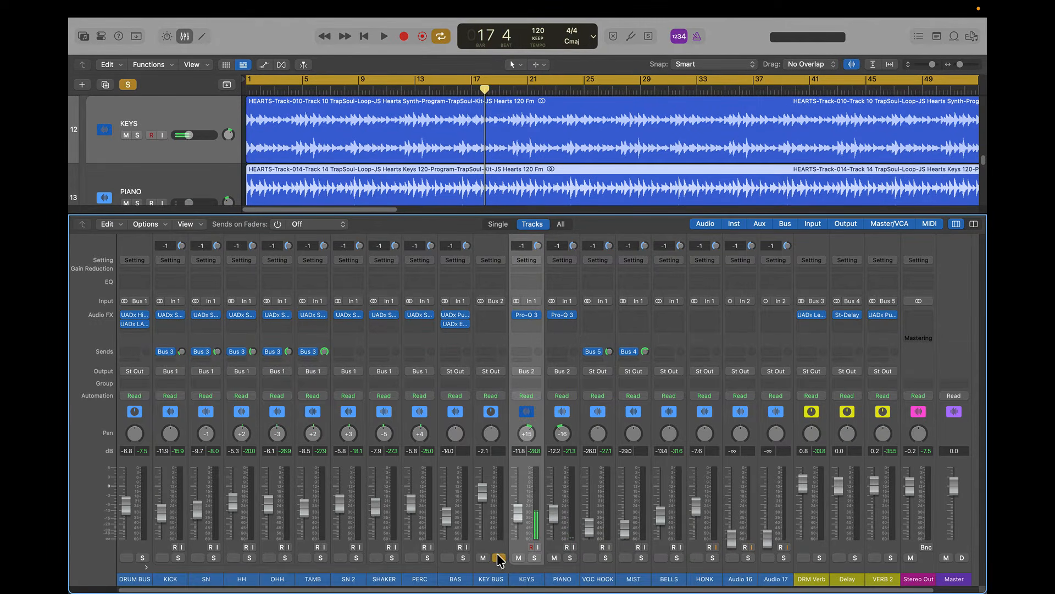
Step: Play from the start, mute the KEYS channel and raise the PIANO fader to -10.0 dB
key(space)
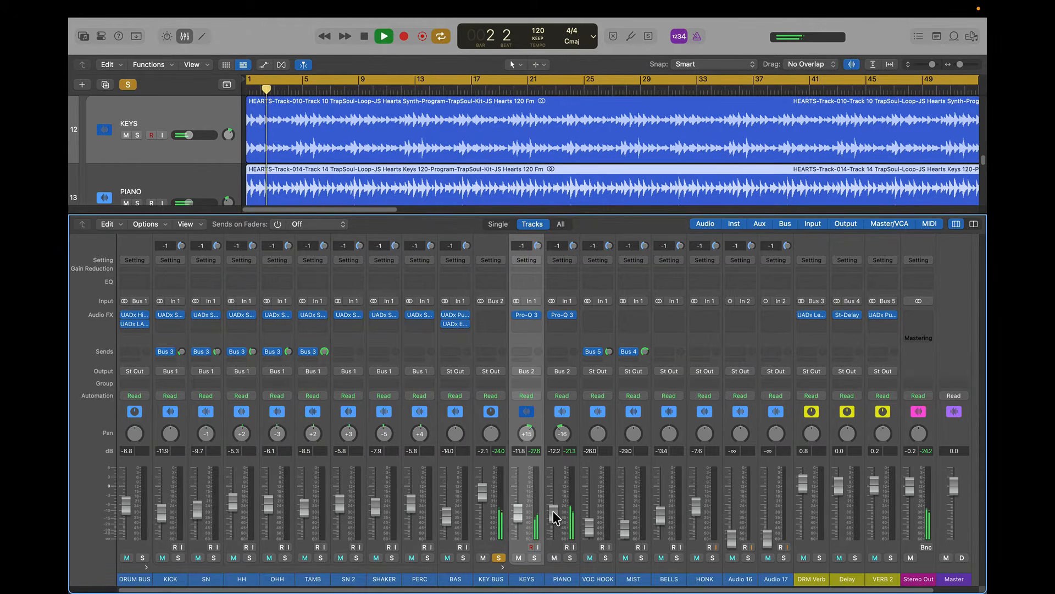
drag(554, 514, 554, 511)
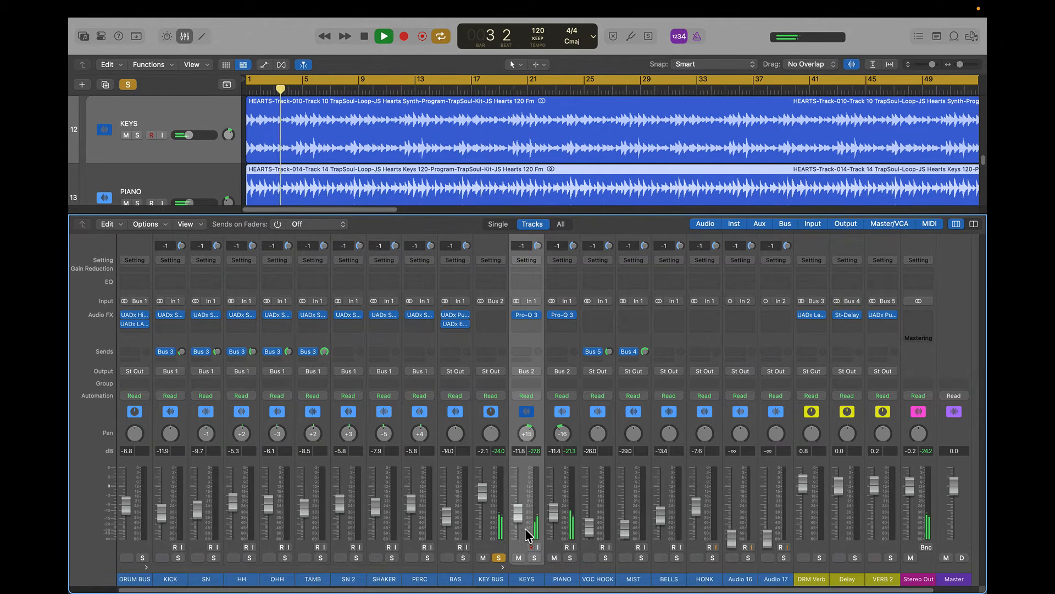
click(518, 557)
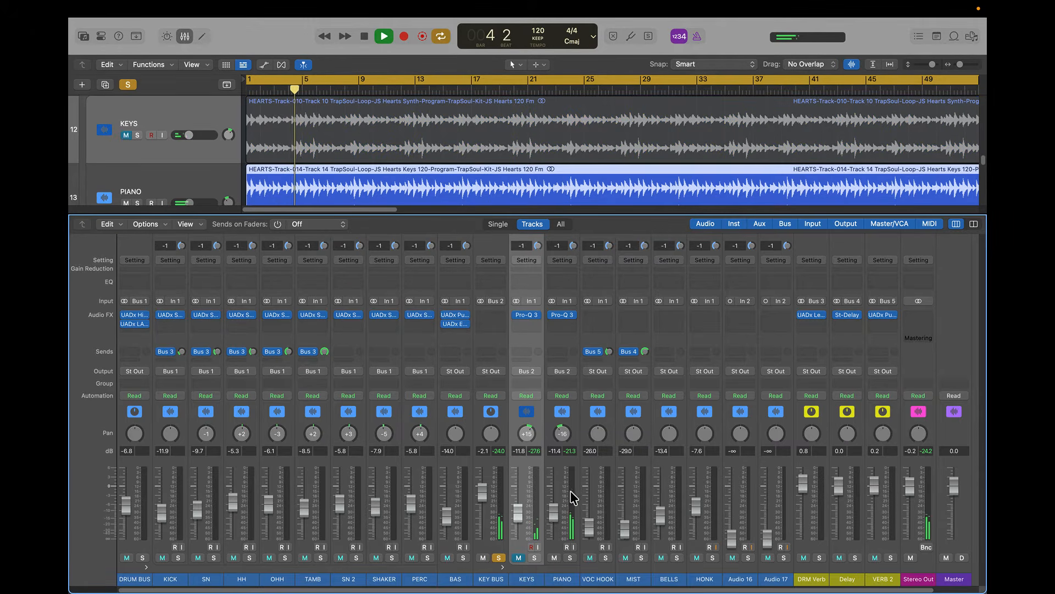
drag(553, 507, 553, 504)
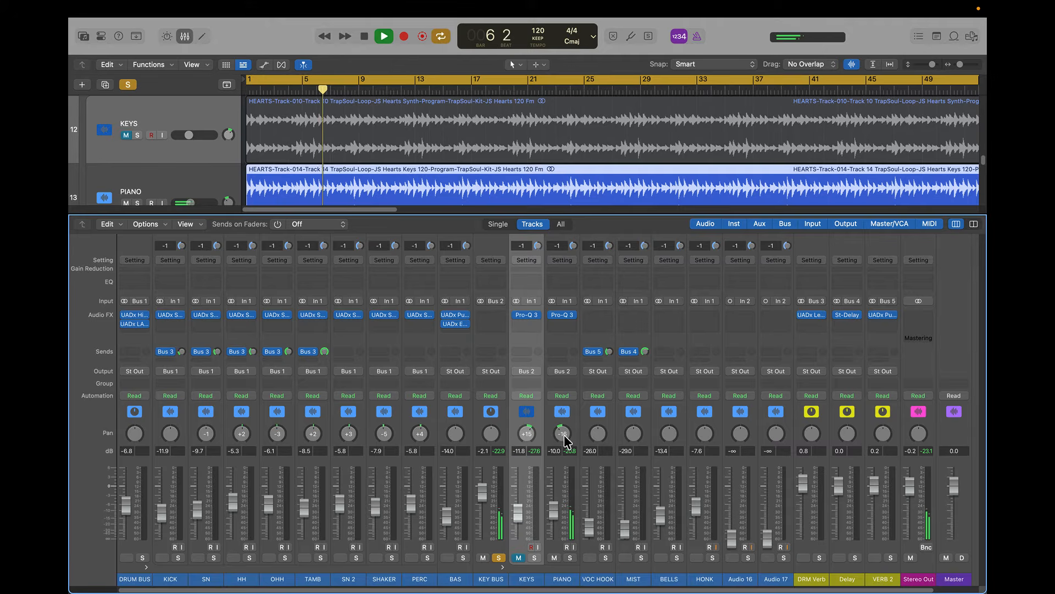
Step: Swap the key panning by setting PIANO to +18 and KEYS to -19, and review the PIANO channel's Pro-Q 3 curve
drag(565, 438, 527, 447)
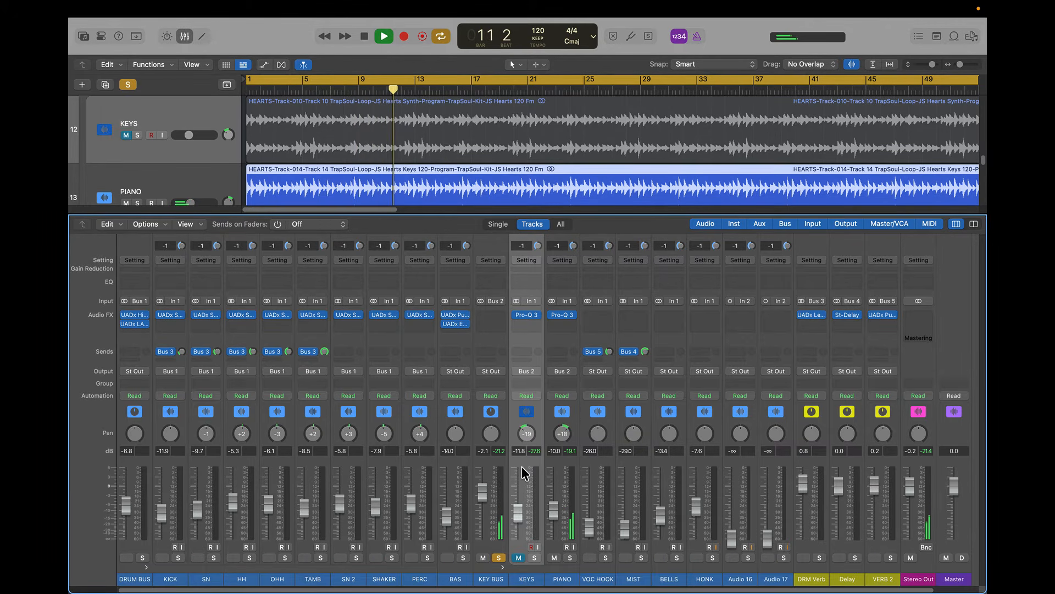
click(565, 316)
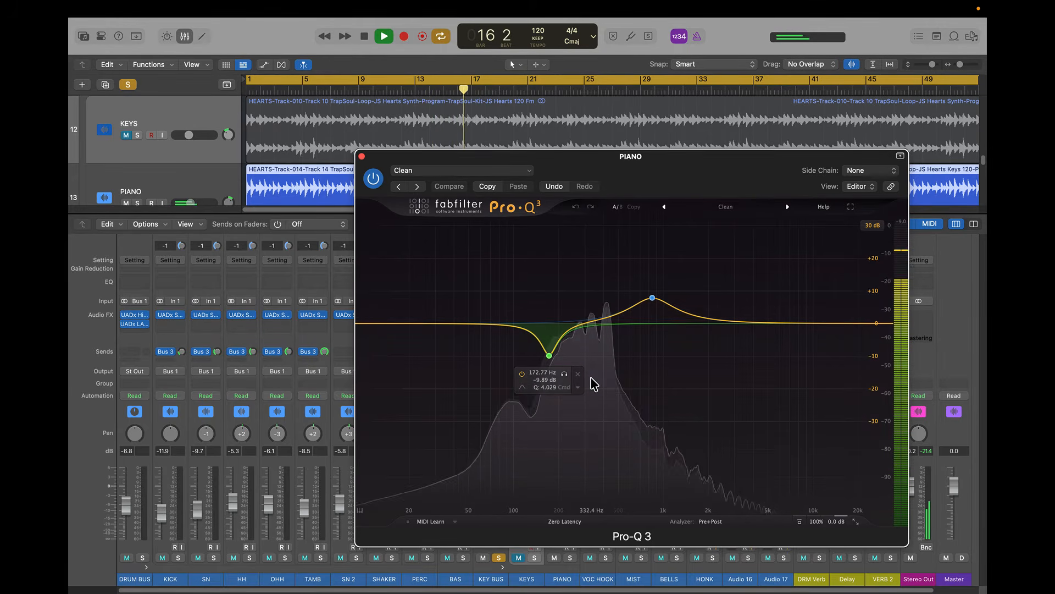
click(362, 156)
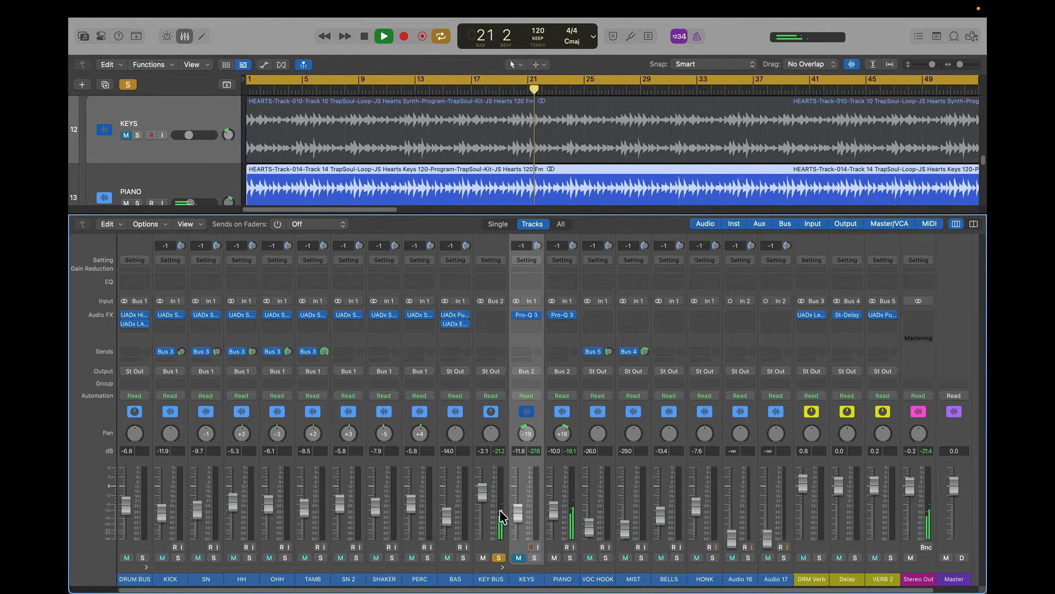
Step: Unmute the KEYS channel, and lower the PIANO fader to -10.6 dB and the KEY BUS fader to -4.3 dB
click(518, 557)
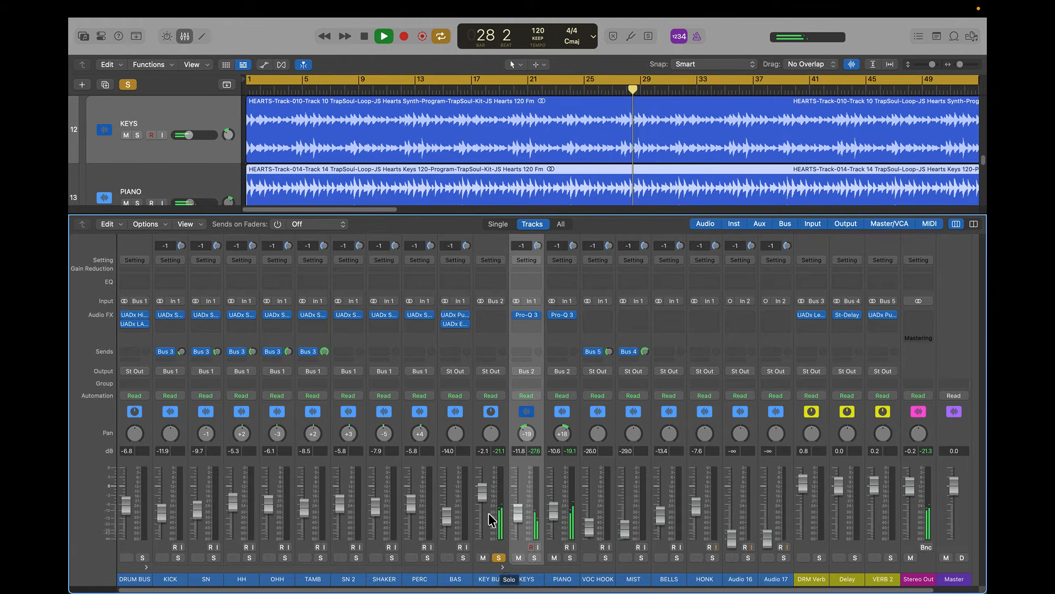
mouse_move(482, 489)
mouse_down()
mouse_move(483, 538)
mouse_move(483, 497)
mouse_up()
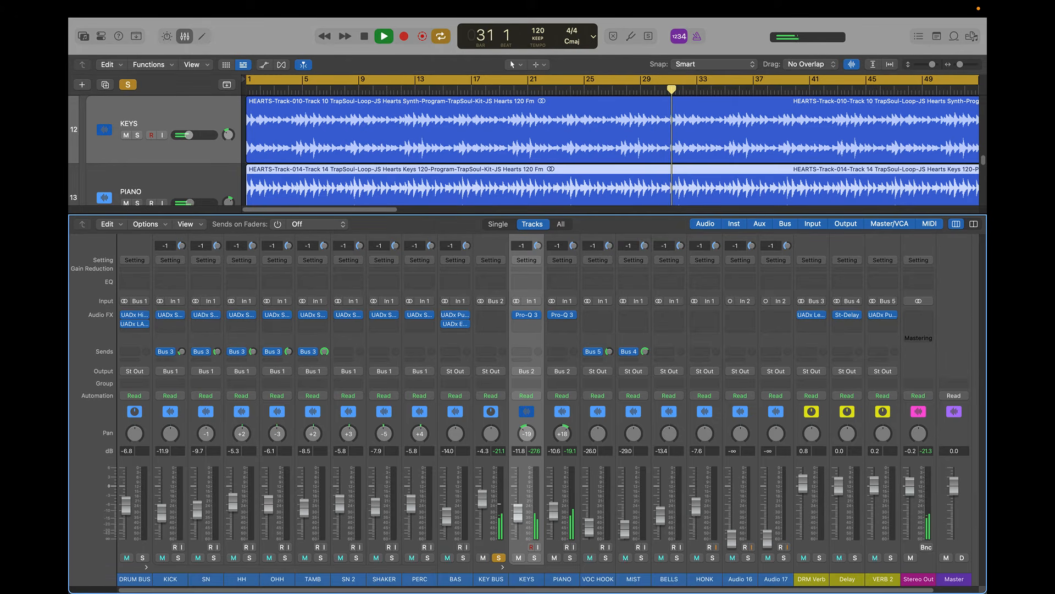
Step: Collapse the KEY BUS stack, add a send to Bus 5 (VERB 2) on the KEY BUS channel and raise the send level
click(503, 567)
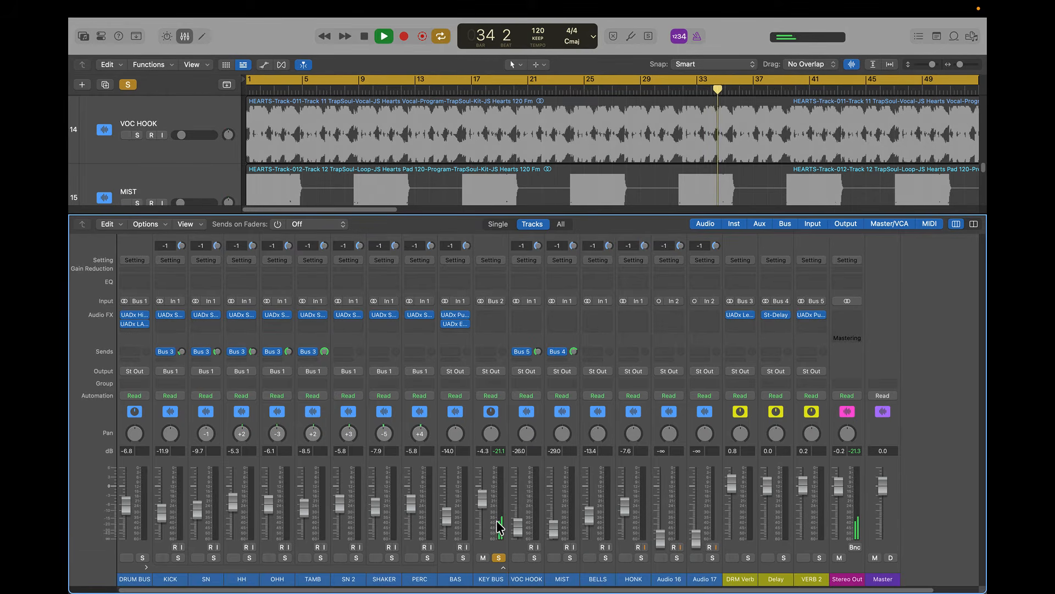
click(488, 572)
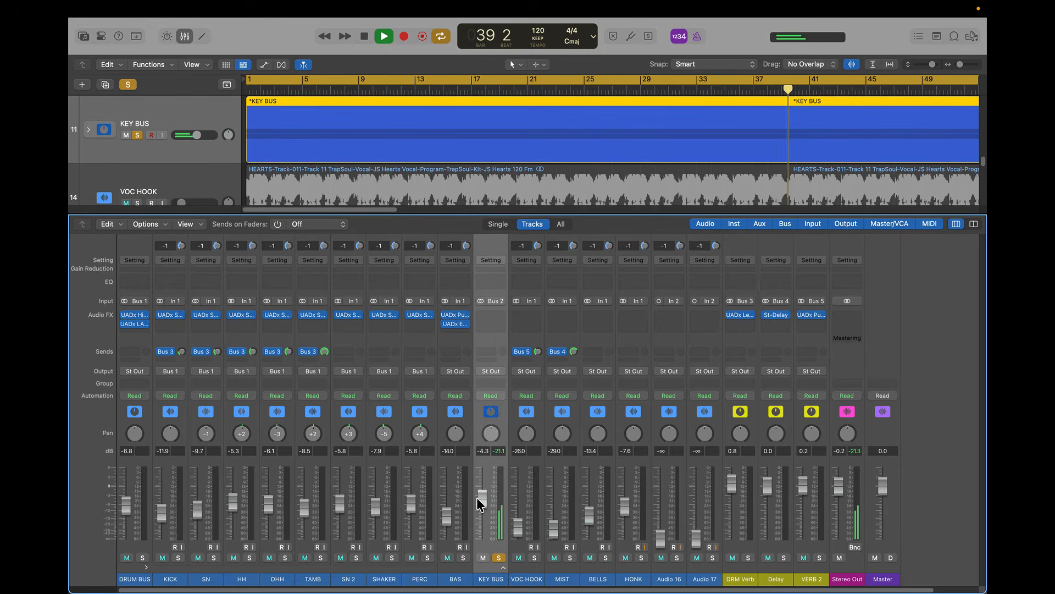
click(492, 351)
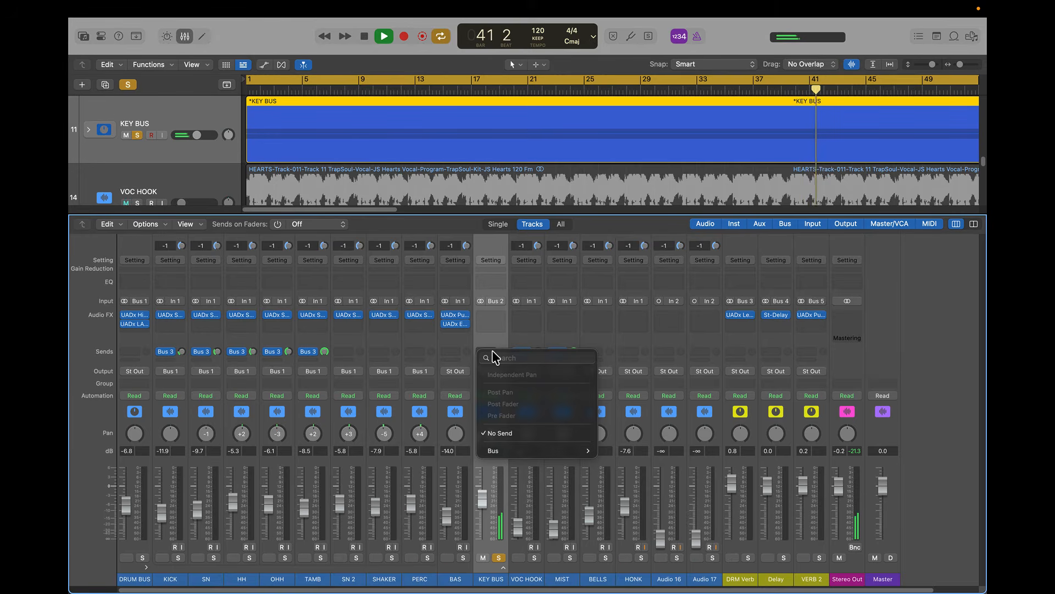
mouse_move(512, 451)
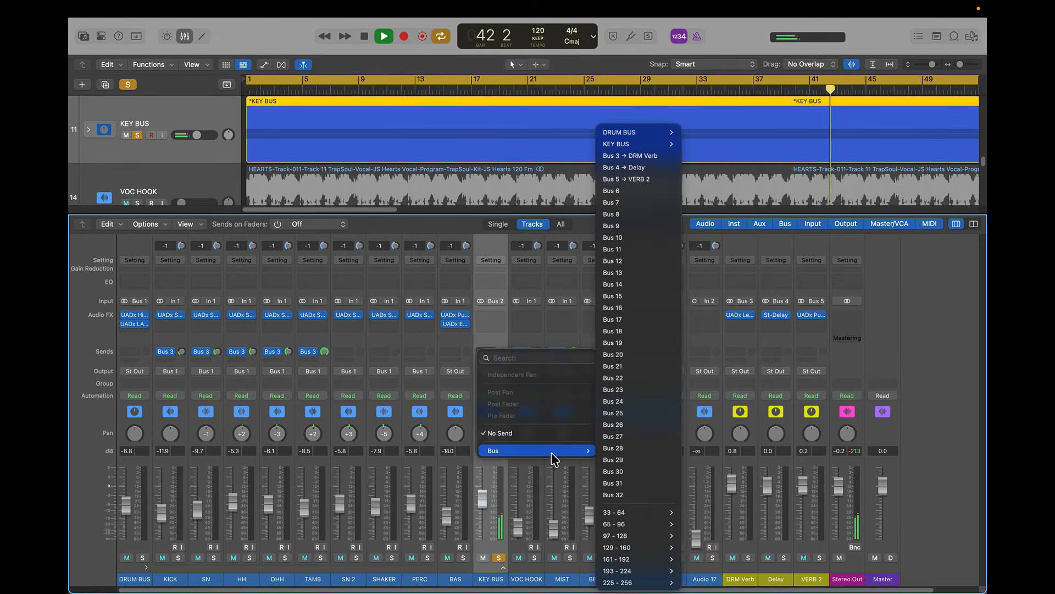
click(650, 180)
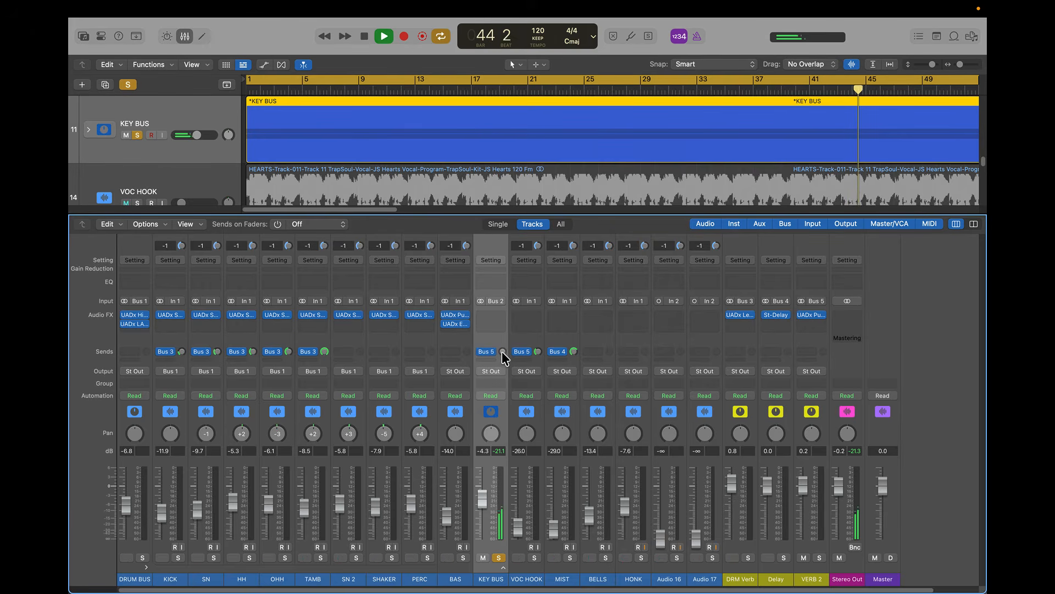
drag(502, 351, 499, 327)
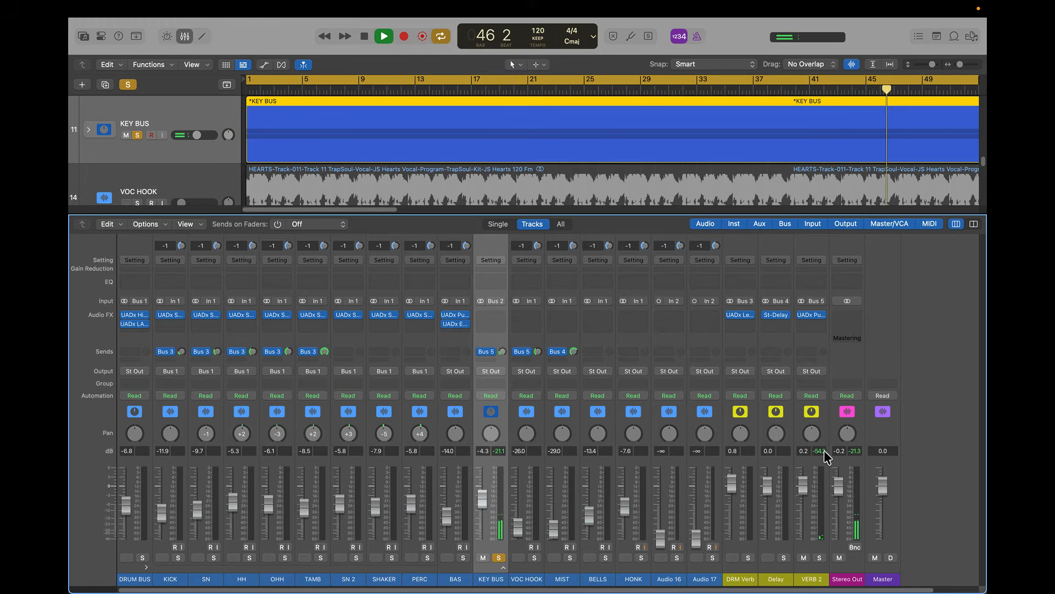
Step: Solo the VERB 2 aux, pull the VOC HOOK, MIST, BELLS and HONK faders down to -∞, and stop playback
click(820, 557)
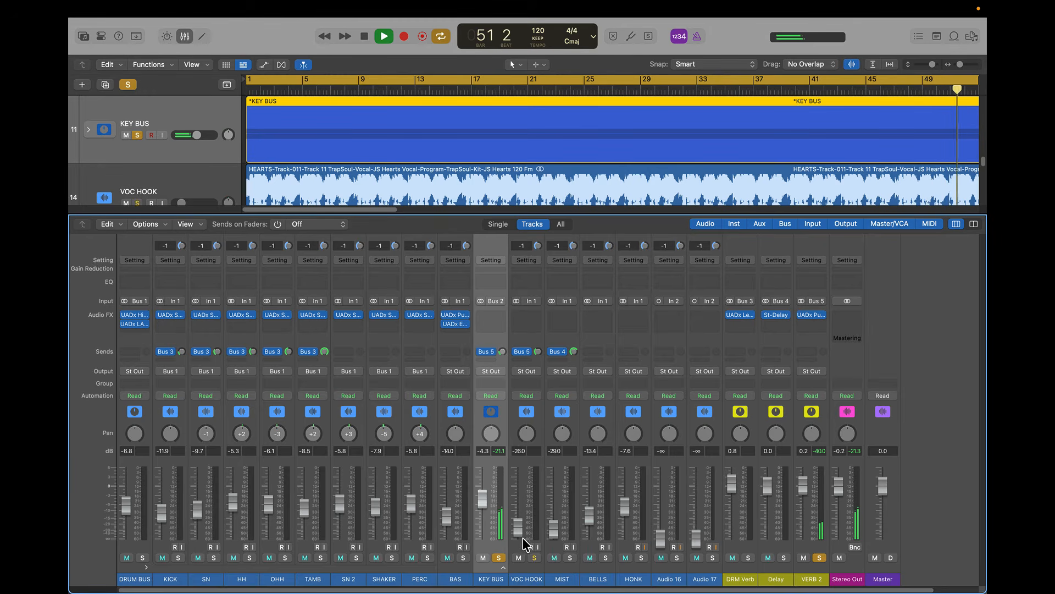
drag(519, 530, 553, 549)
drag(591, 517, 590, 538)
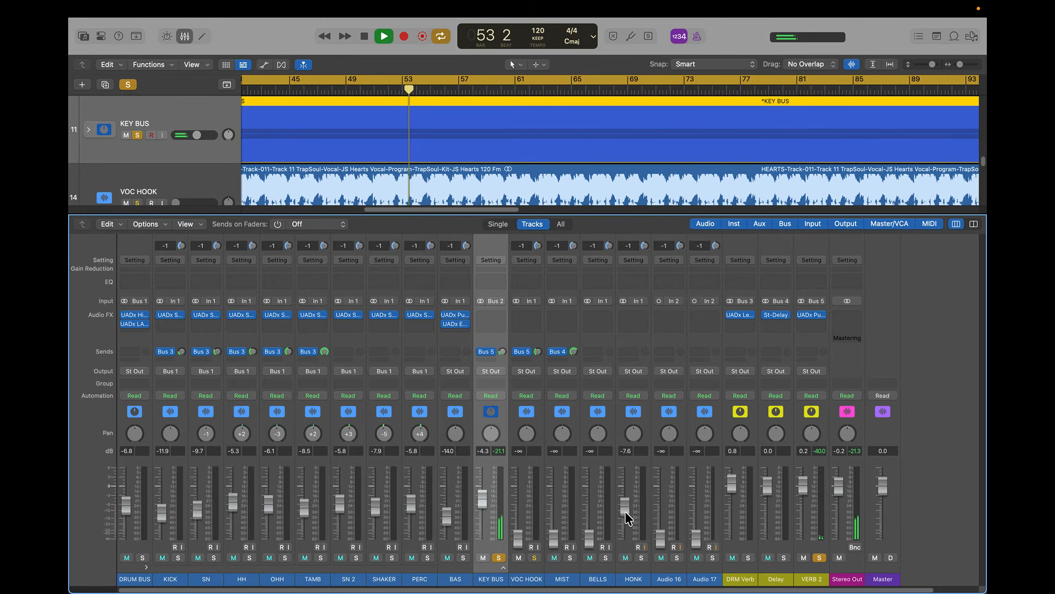
drag(625, 506, 625, 539)
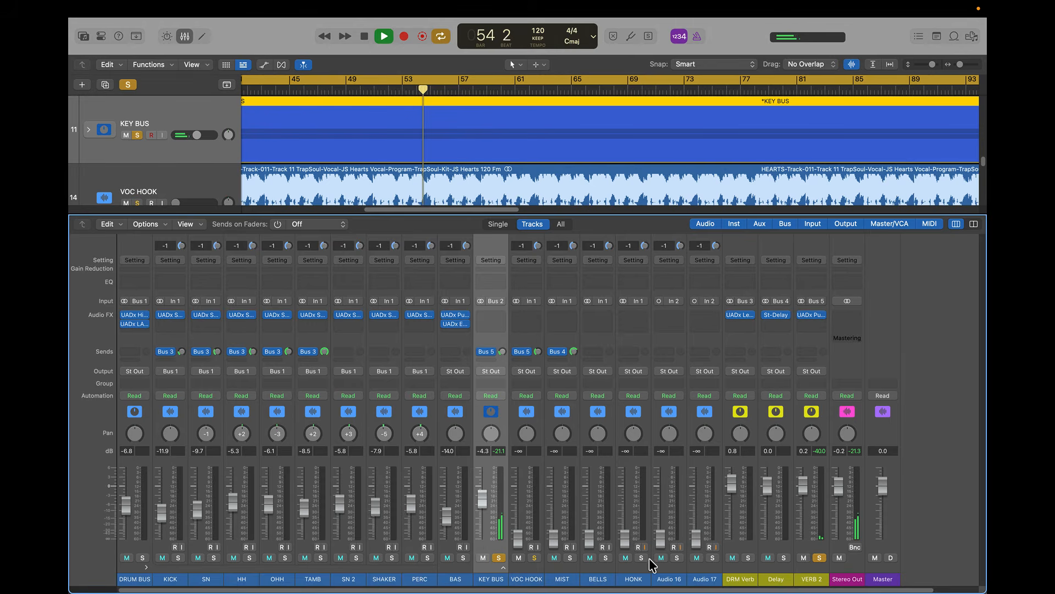
click(534, 557)
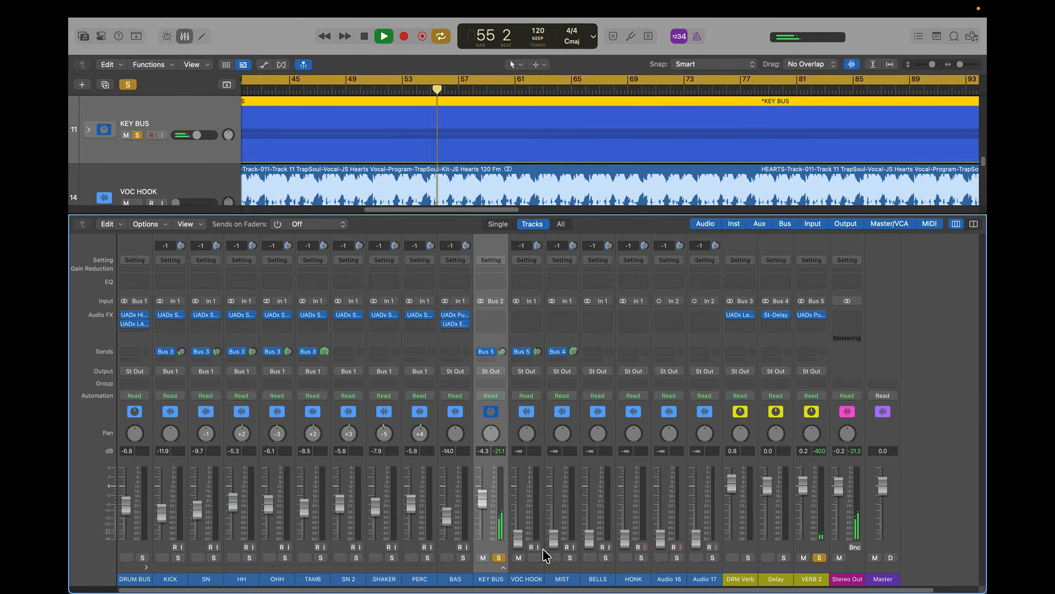
drag(553, 539, 518, 536)
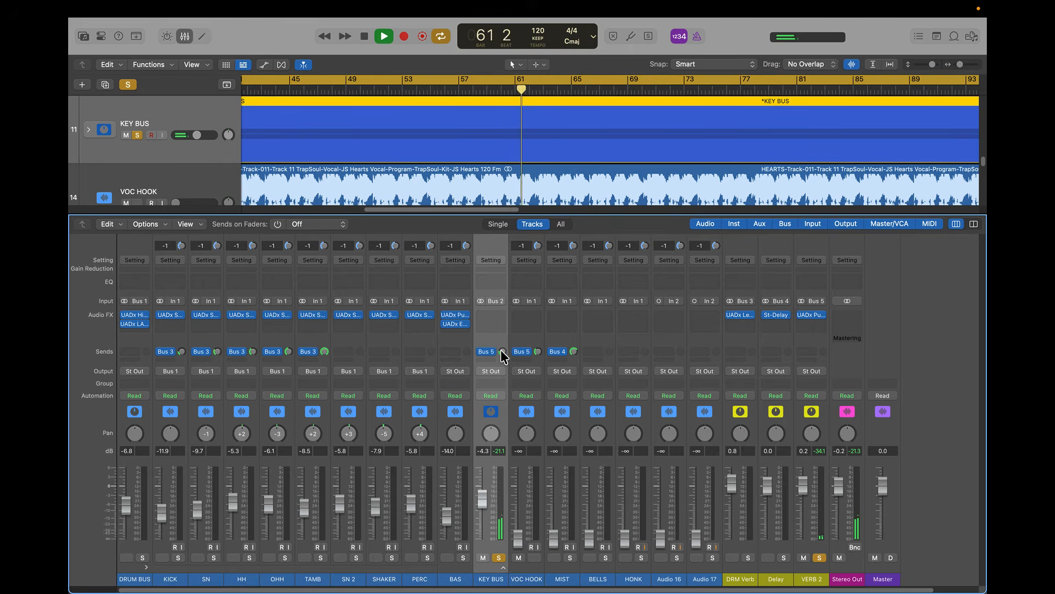
key(space)
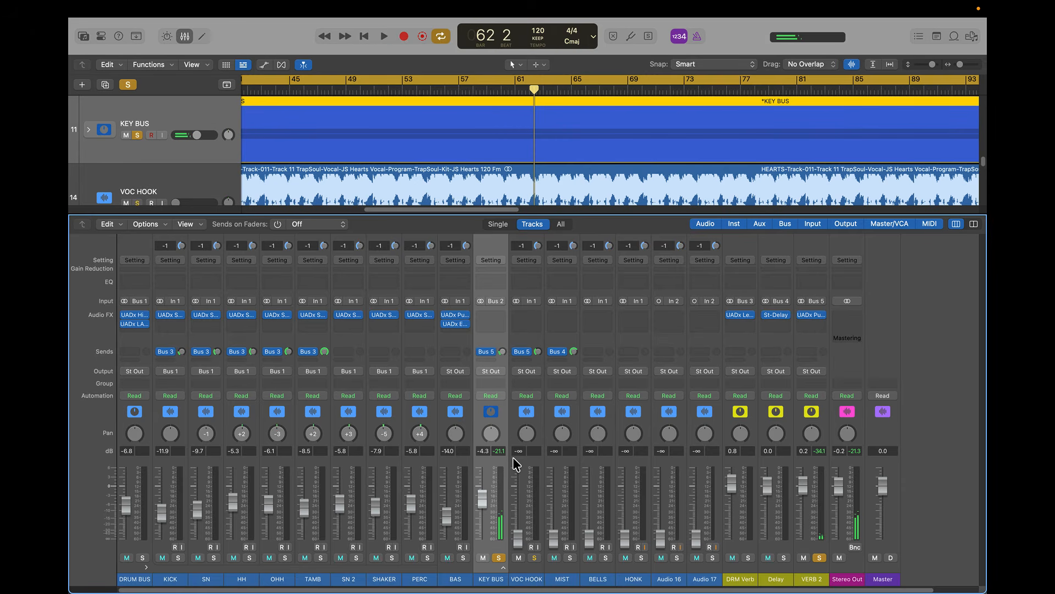
Step: Collapse and re-expand the DRUM BUS stack, and expand the KEY BUS stack to show KEYS and PIANO
click(147, 569)
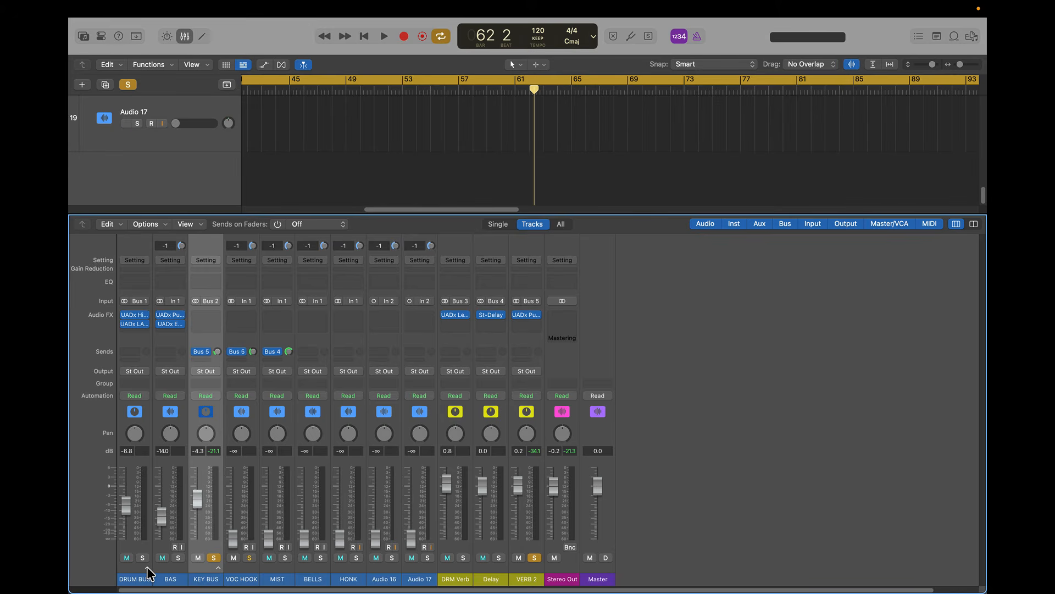
click(147, 565)
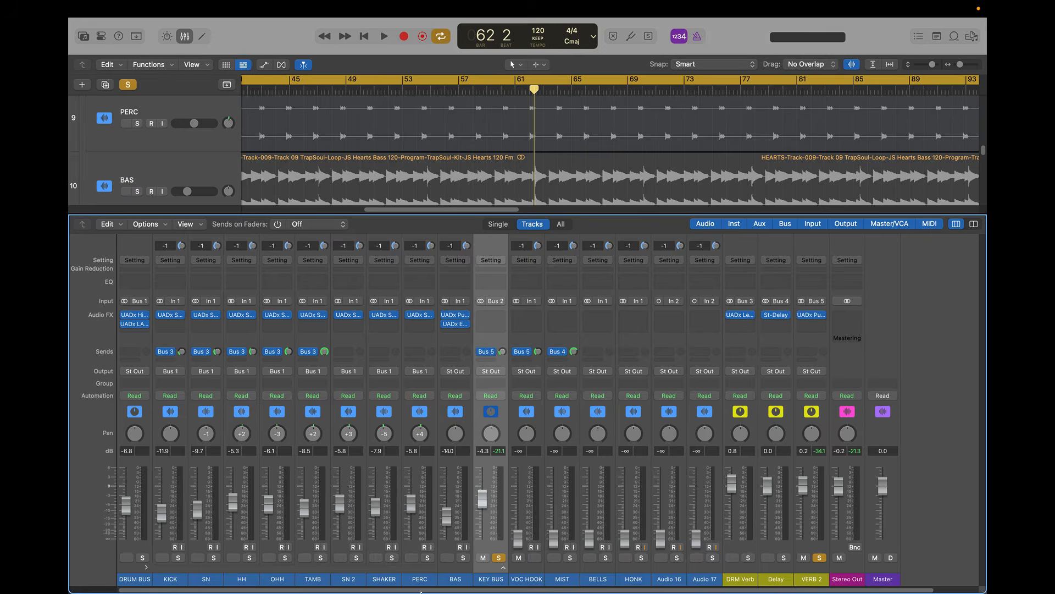
click(504, 566)
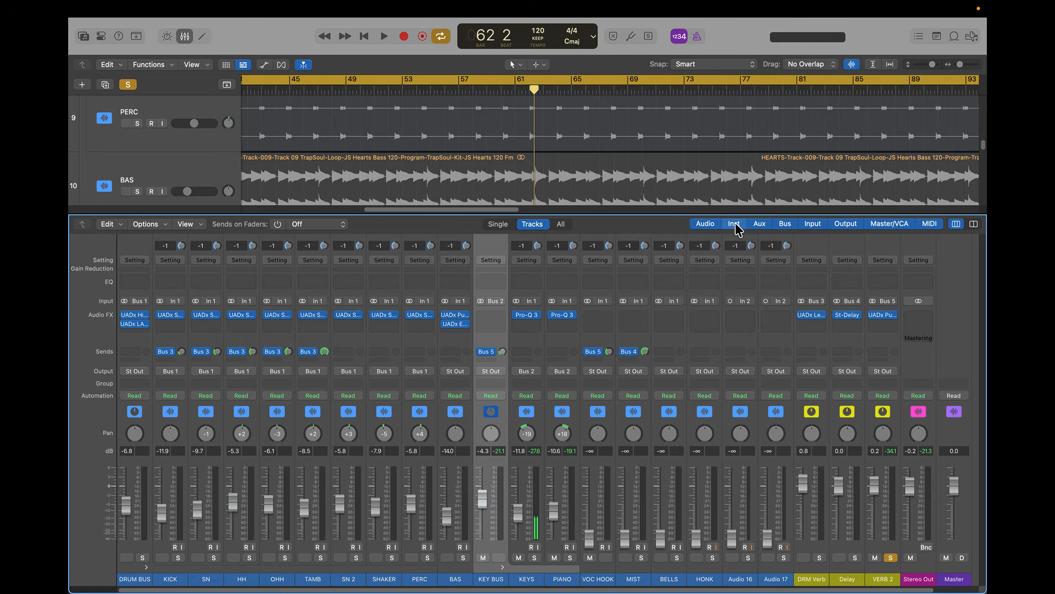
Step: Toggle the mixer's Aux channel filter, and switch the channel strips to wide and back to narrow
click(764, 226)
click(763, 225)
click(974, 225)
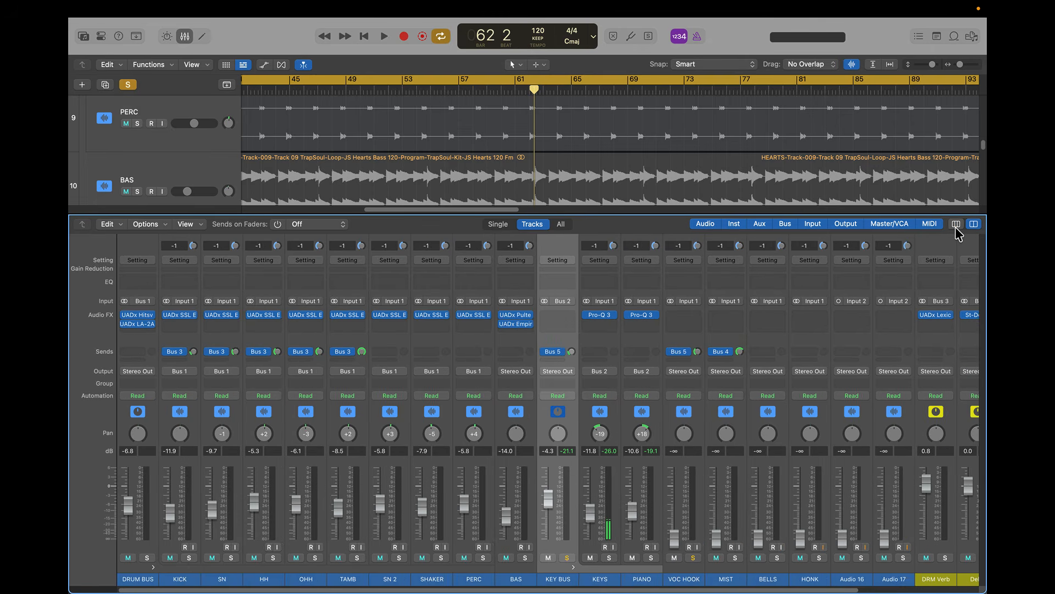
click(956, 225)
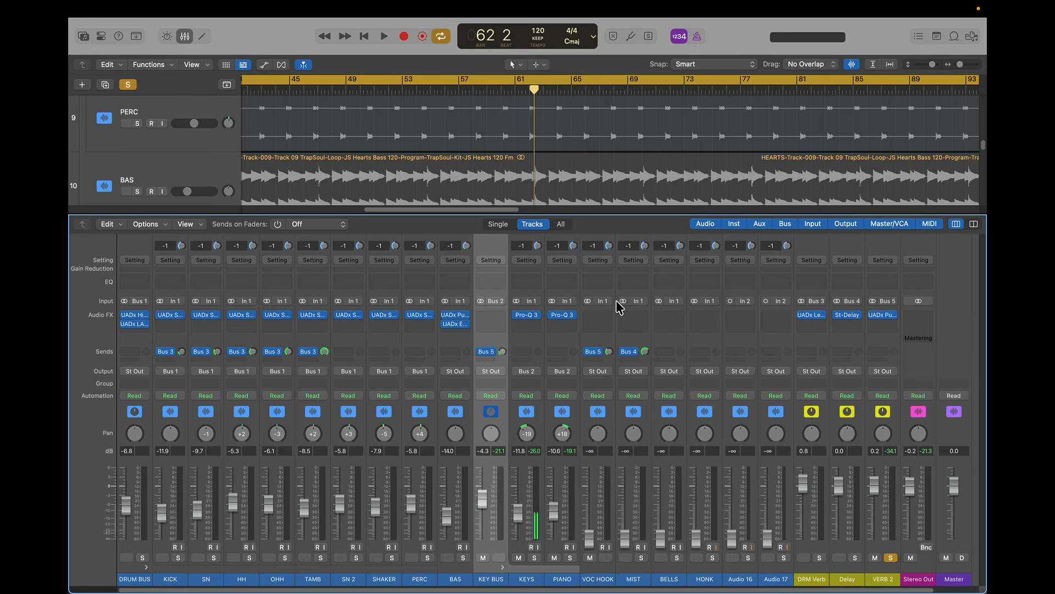
Step: Select the mixer channels from TAMB through VOC HOOK
click(497, 254)
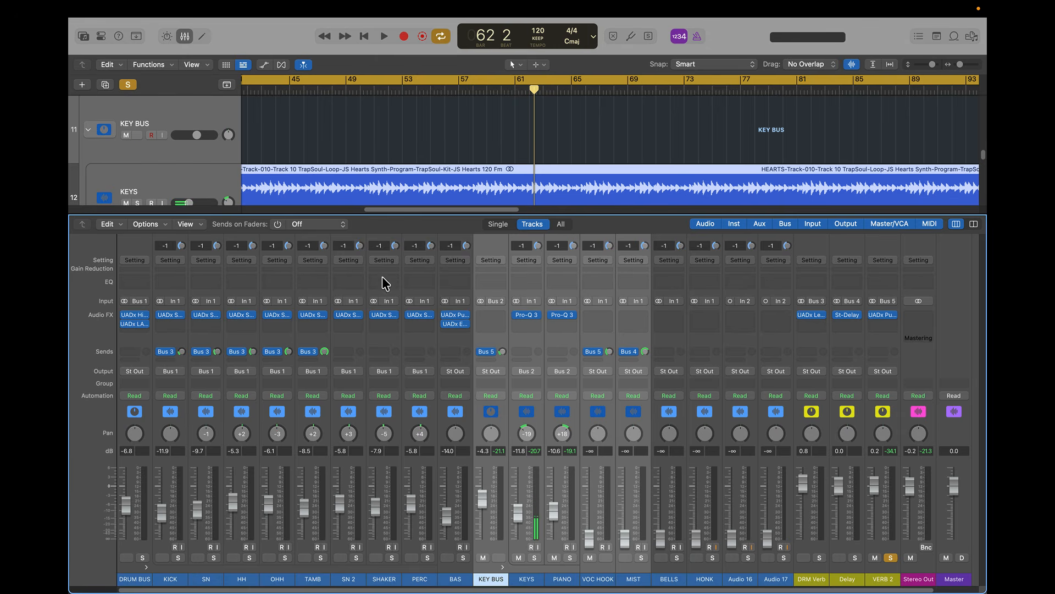
drag(296, 272, 611, 293)
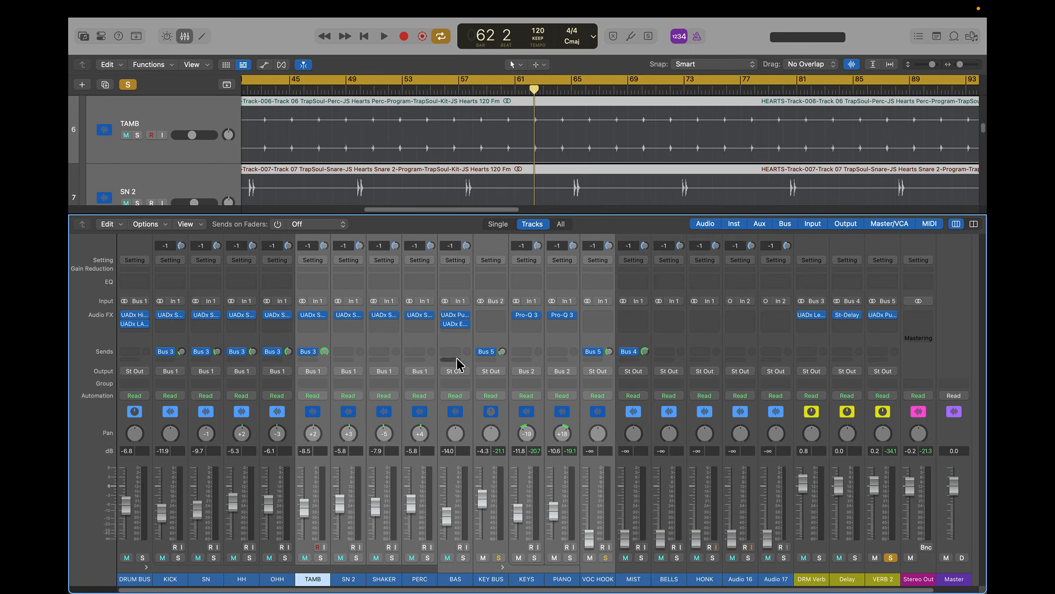